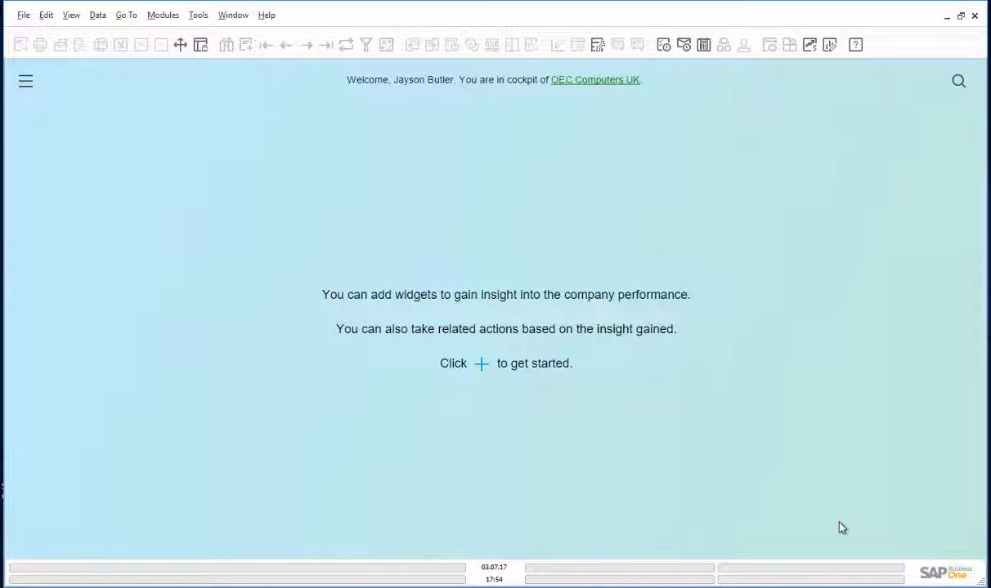
Open a new journal entry from Financials and bring up its Import from Excel window
{"action": "left_click", "coordinate": [166, 18]}
{"action": "mouse_move", "coordinate": [149, 78]}
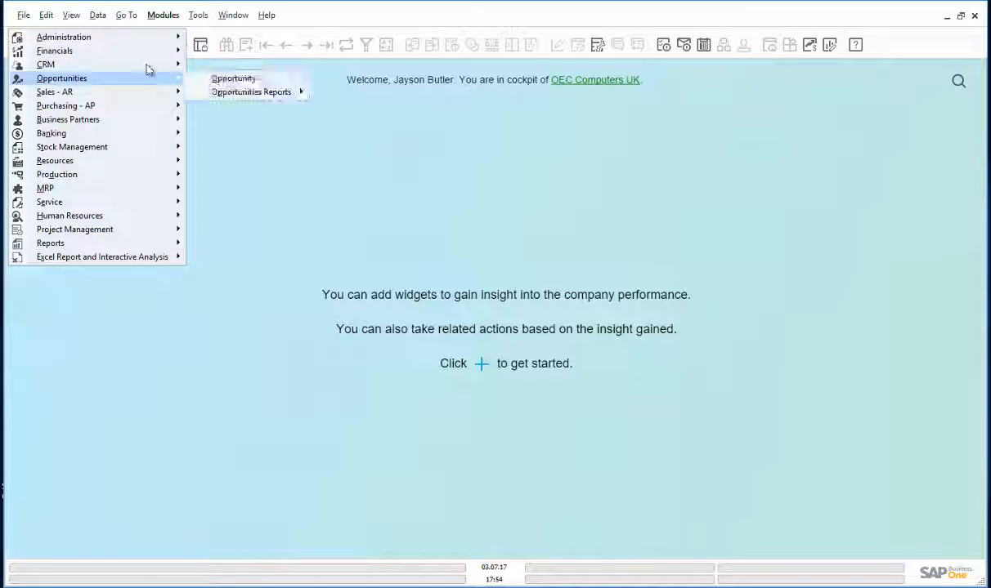
{"action": "mouse_move", "coordinate": [167, 50]}
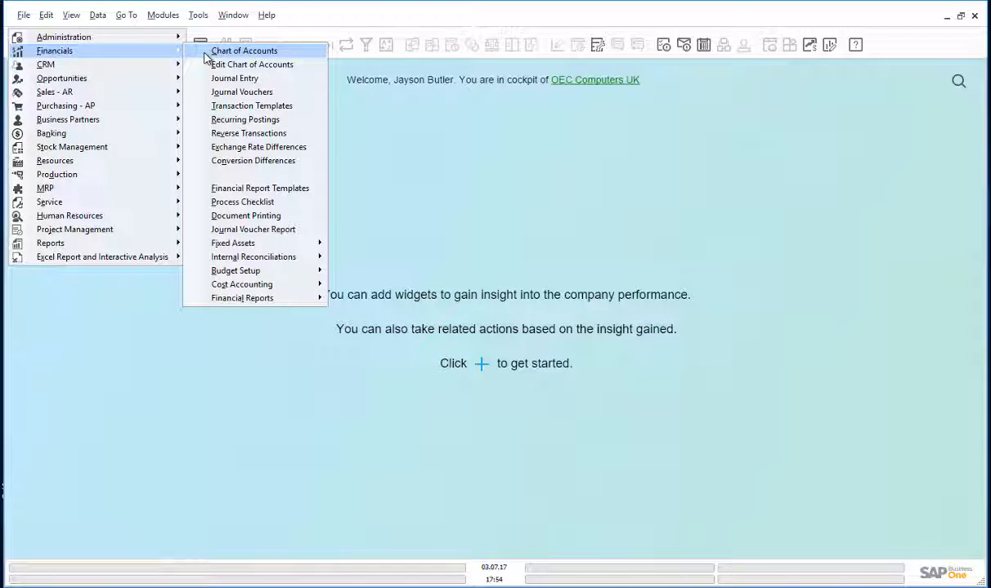
{"action": "left_click", "coordinate": [218, 79]}
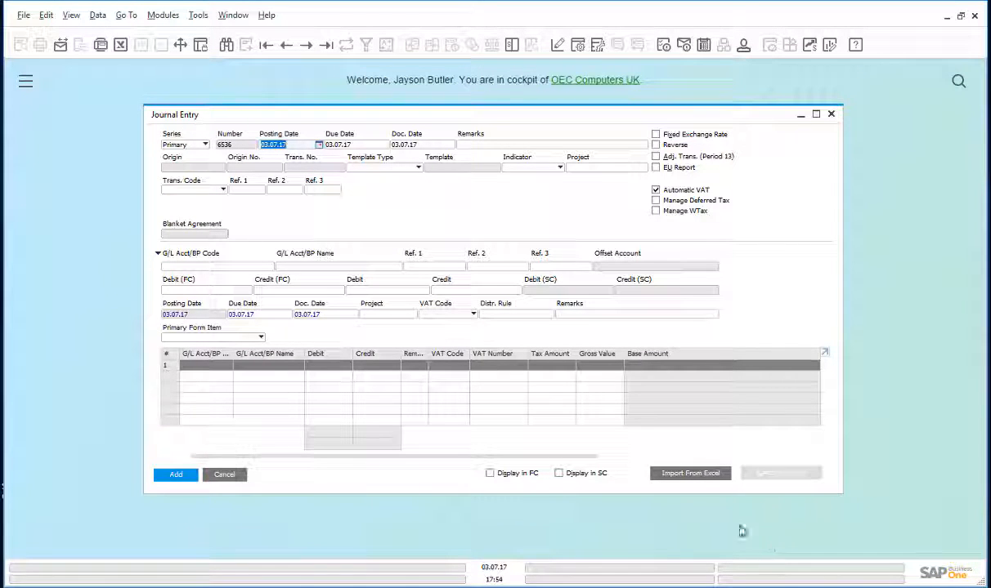
{"action": "left_click", "coordinate": [698, 477]}
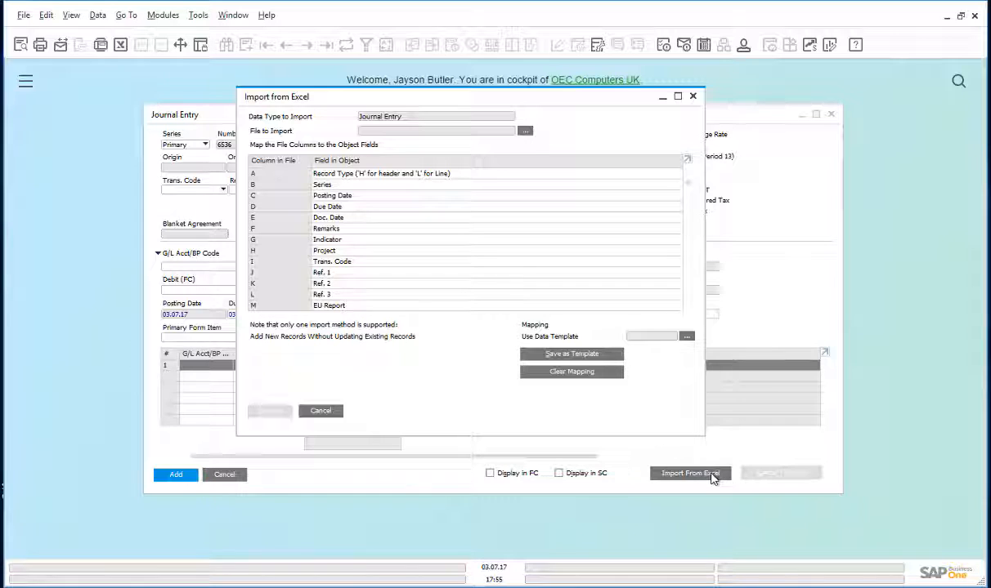
Choose the text file Single JE2 from the Documents folder as the file to import
{"action": "left_click", "coordinate": [525, 134]}
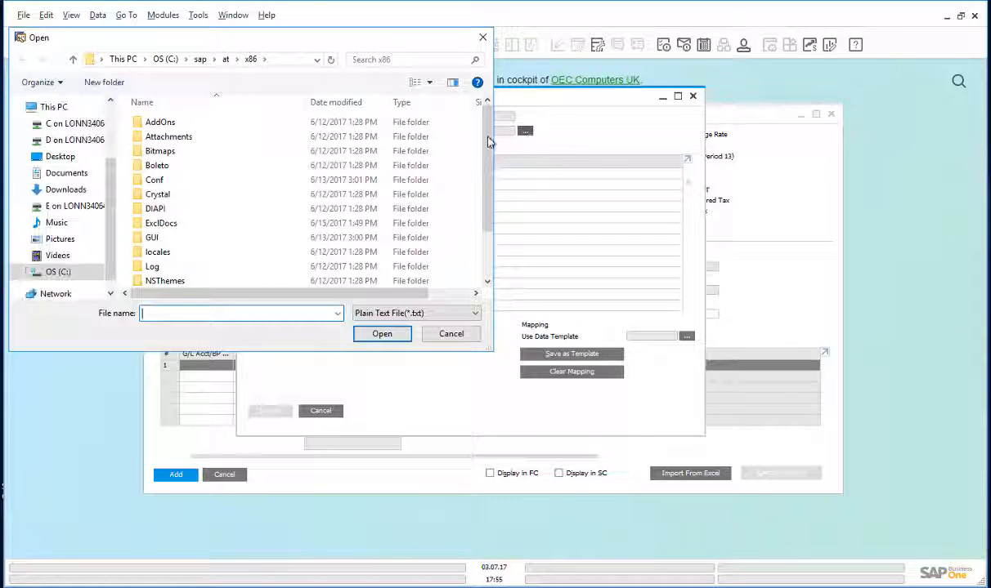
{"action": "left_click", "coordinate": [71, 175]}
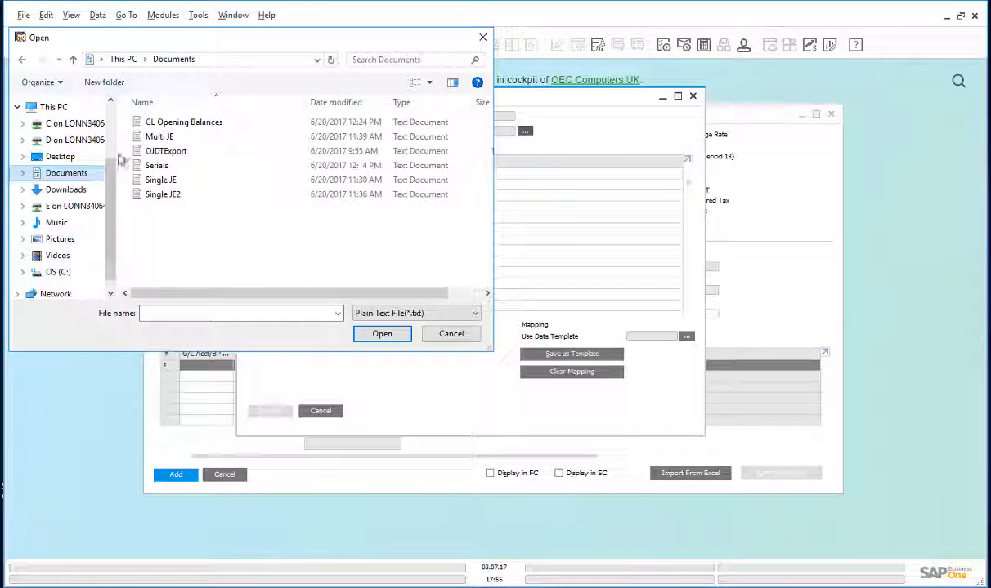
{"action": "left_click", "coordinate": [161, 196]}
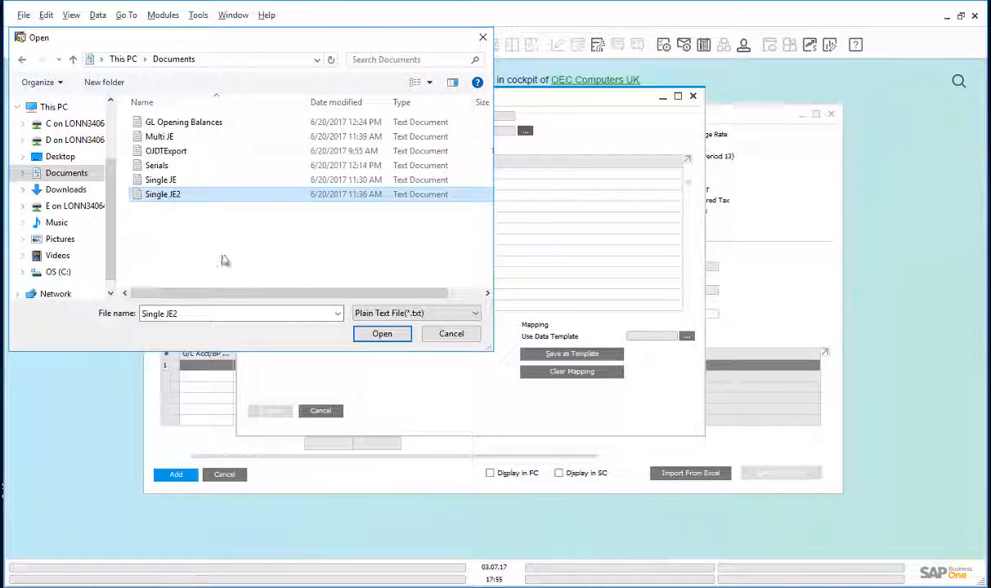
{"action": "left_click", "coordinate": [392, 338]}
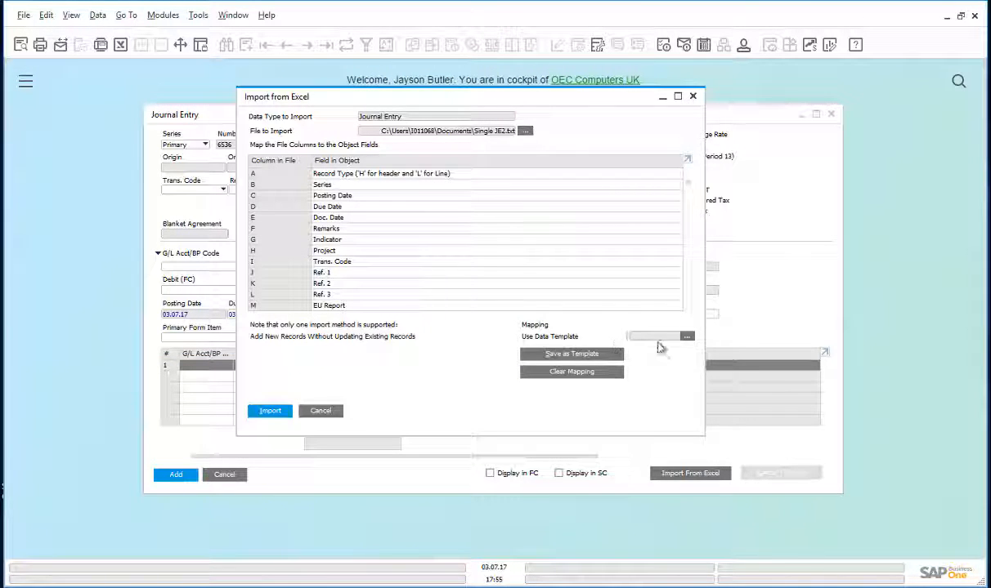
Apply the JE data template to the single journal entry import mapping
{"action": "left_click", "coordinate": [686, 337]}
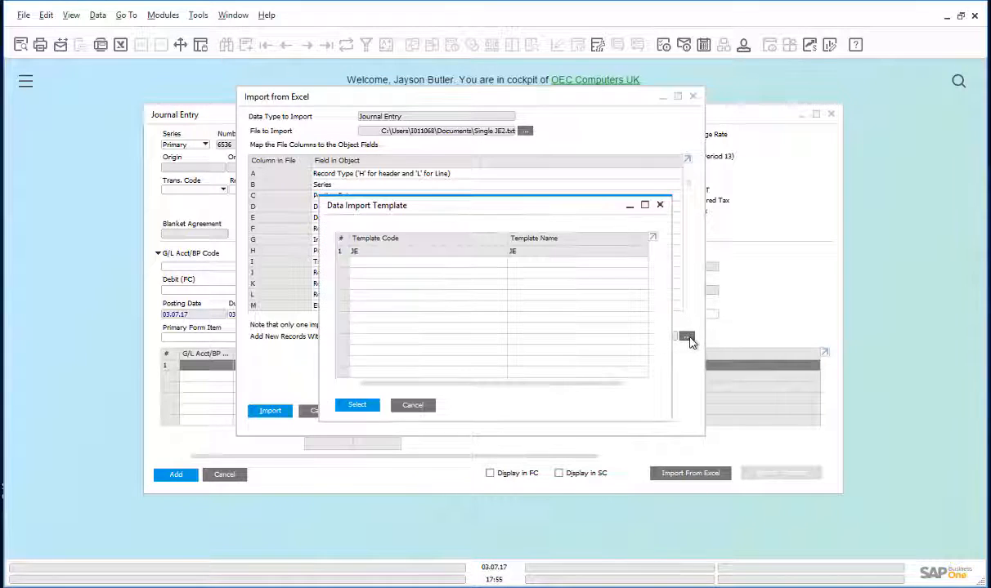
{"action": "left_click", "coordinate": [344, 255]}
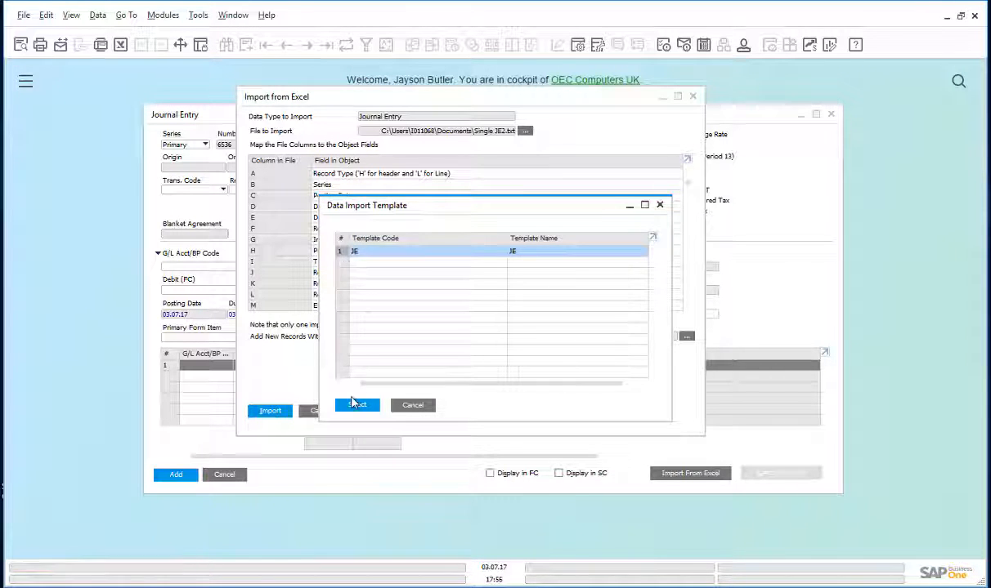
{"action": "left_click", "coordinate": [355, 404]}
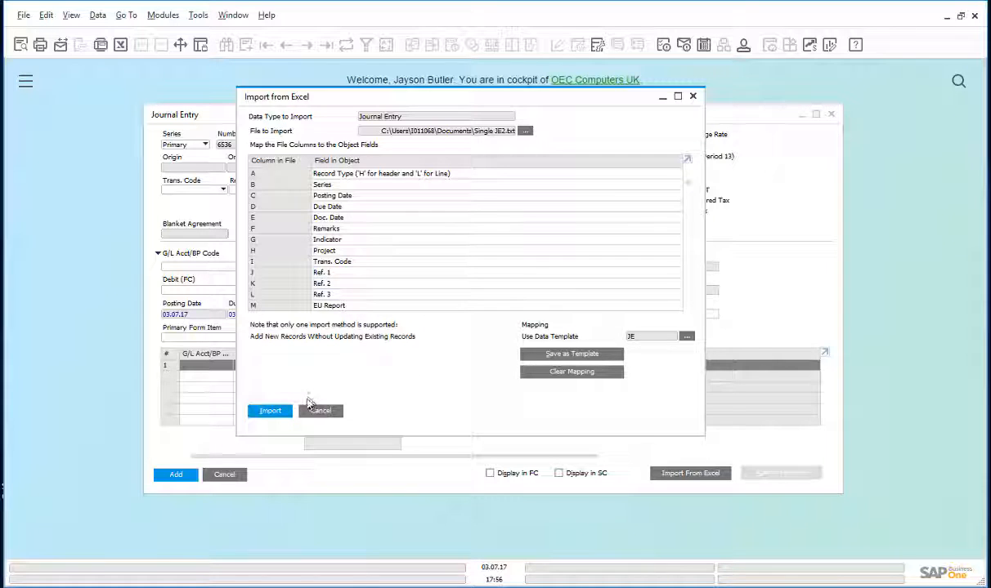
Import the file's data into the journal entry, add the entry and close its window
{"action": "left_click", "coordinate": [270, 411]}
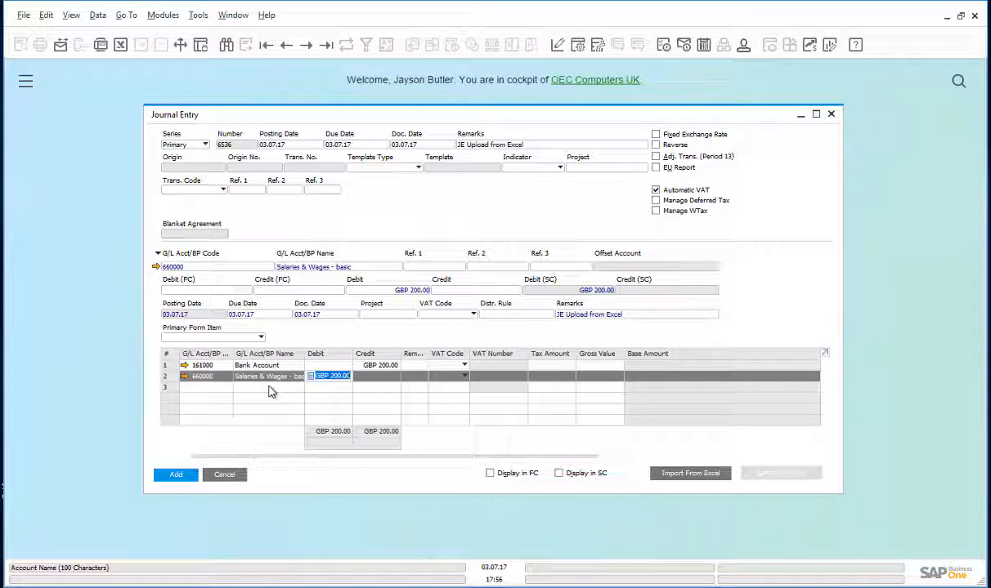
{"action": "left_click", "coordinate": [176, 475]}
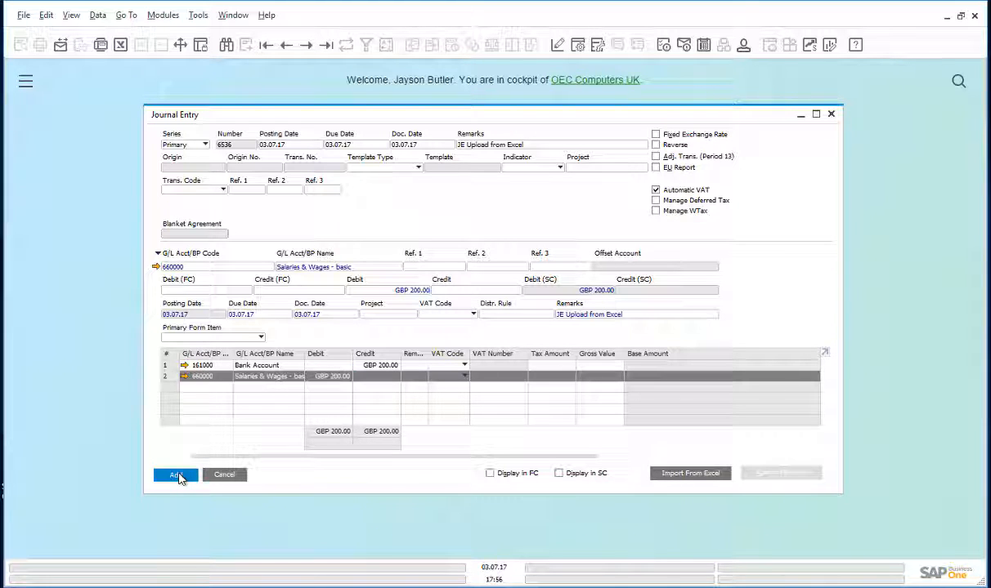
{"action": "left_click", "coordinate": [223, 475]}
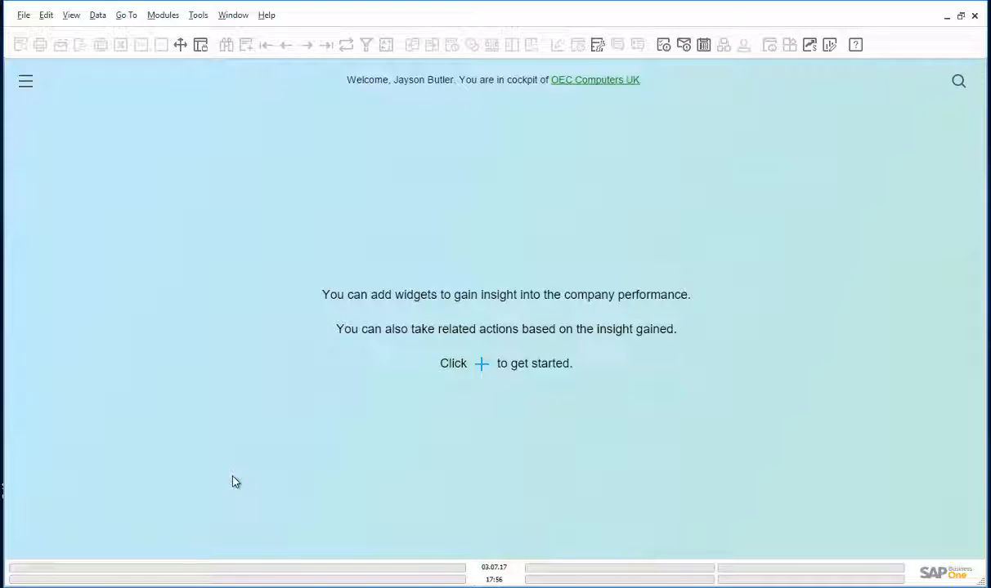
Open the Administration data import from Excel and set the data type to Journal Entry
{"action": "left_click", "coordinate": [160, 16]}
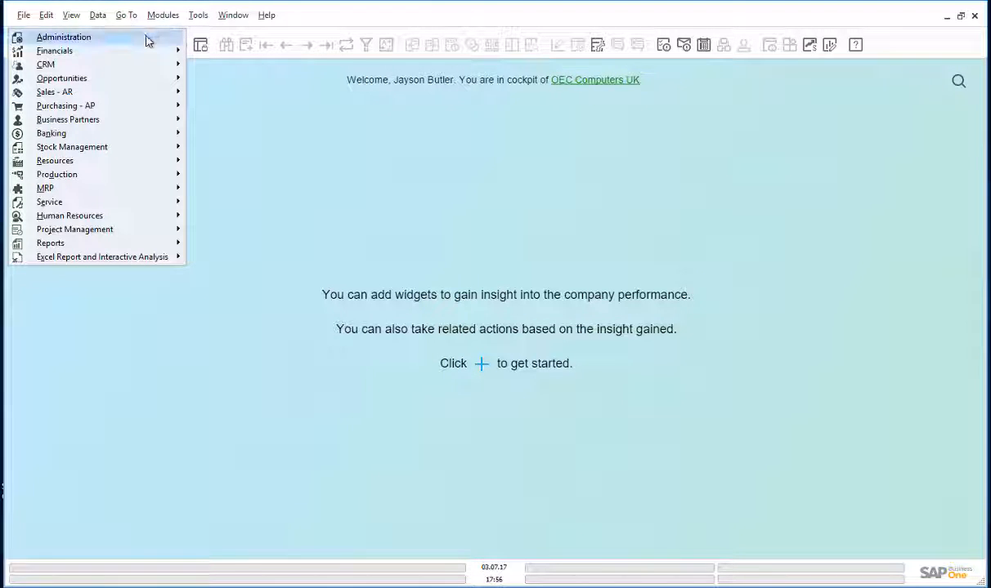
{"action": "mouse_move", "coordinate": [148, 41]}
{"action": "mouse_move", "coordinate": [224, 95]}
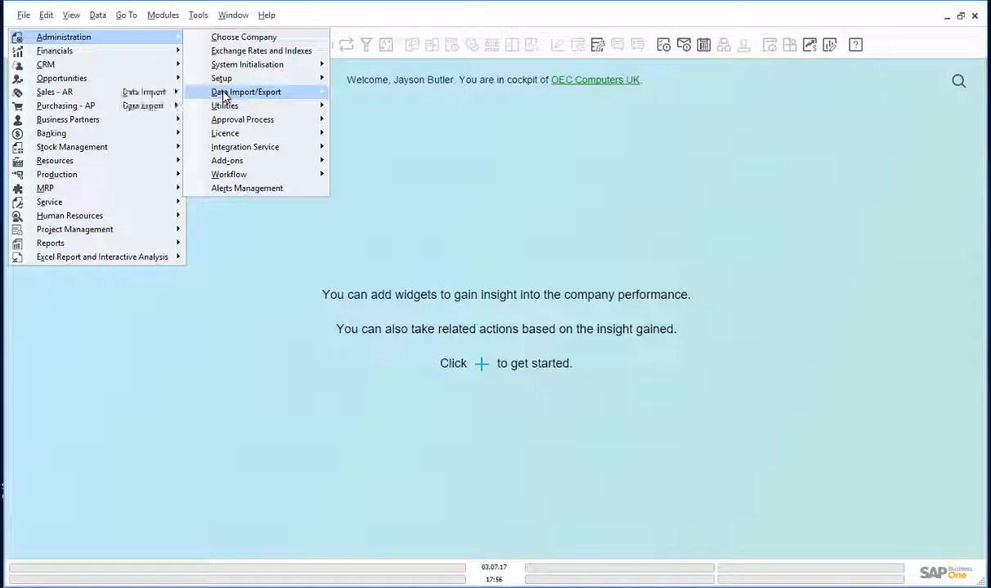
{"action": "mouse_move", "coordinate": [160, 95]}
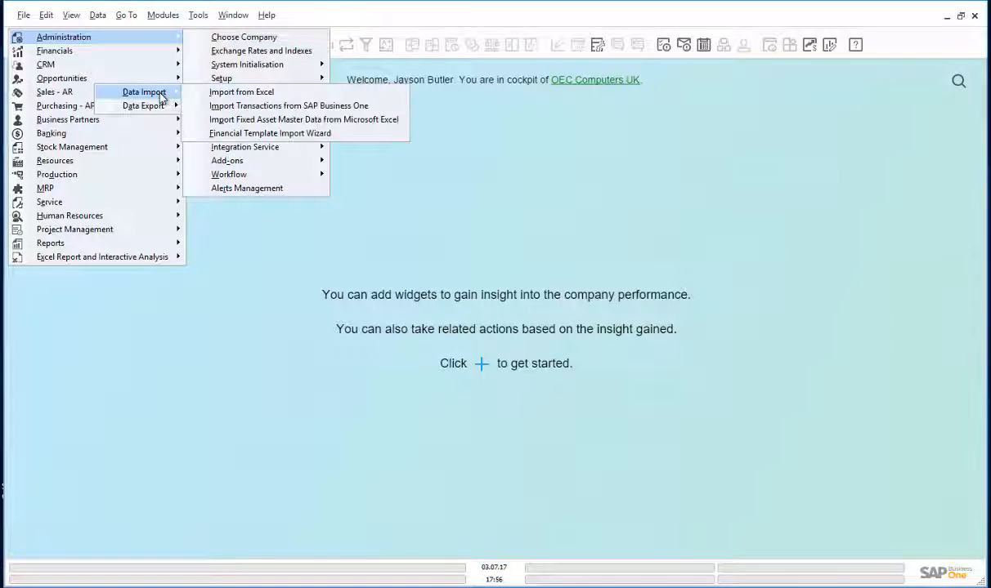
{"action": "left_click", "coordinate": [232, 93]}
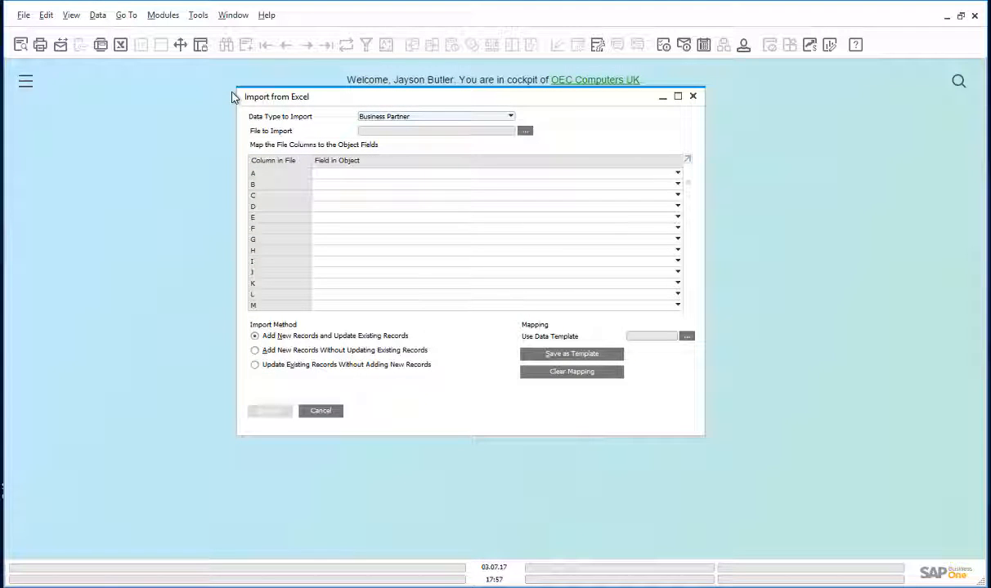
{"action": "left_click", "coordinate": [510, 117]}
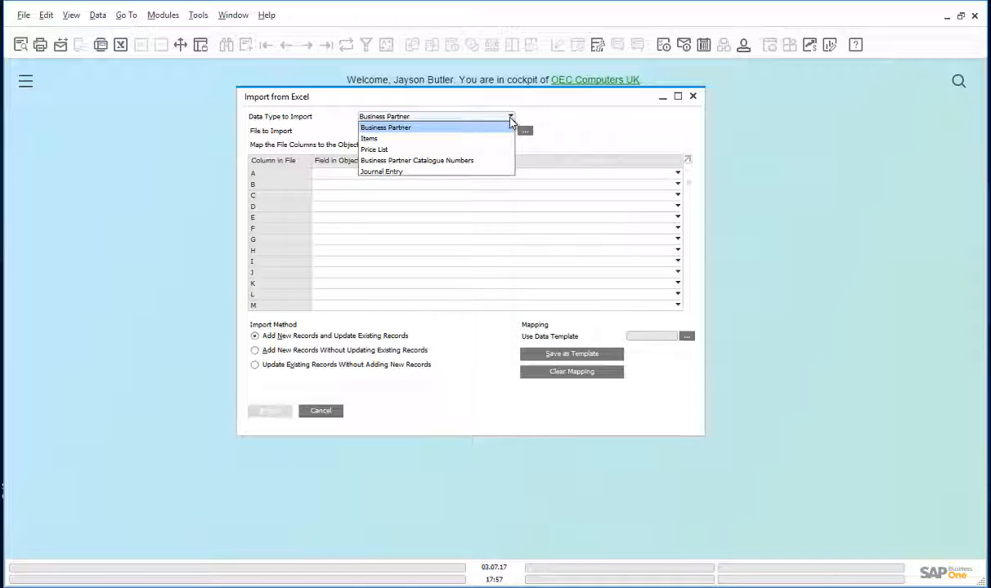
{"action": "left_click", "coordinate": [404, 174]}
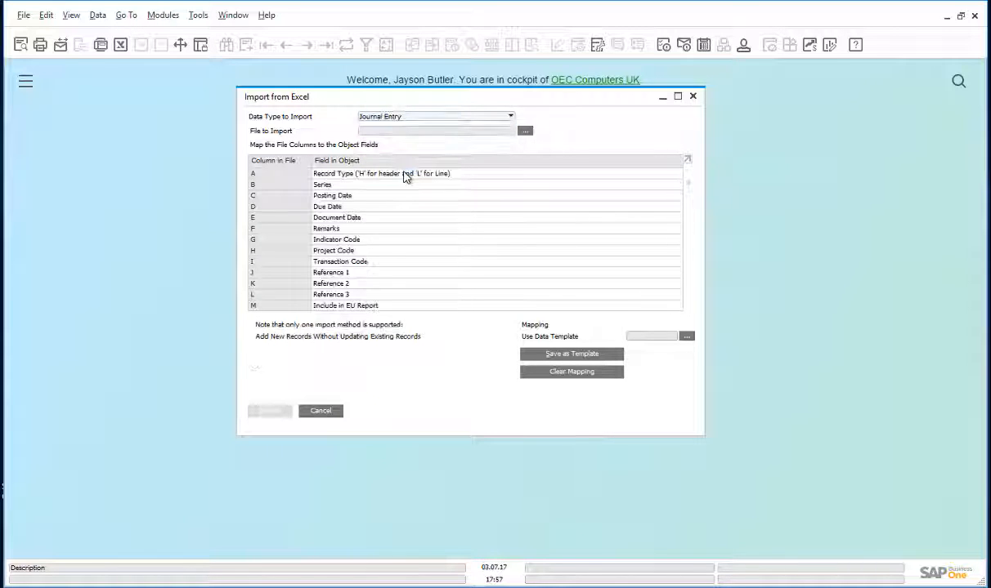
Choose the text file Multi JE from the Documents folder as the file to import
{"action": "left_click", "coordinate": [525, 132]}
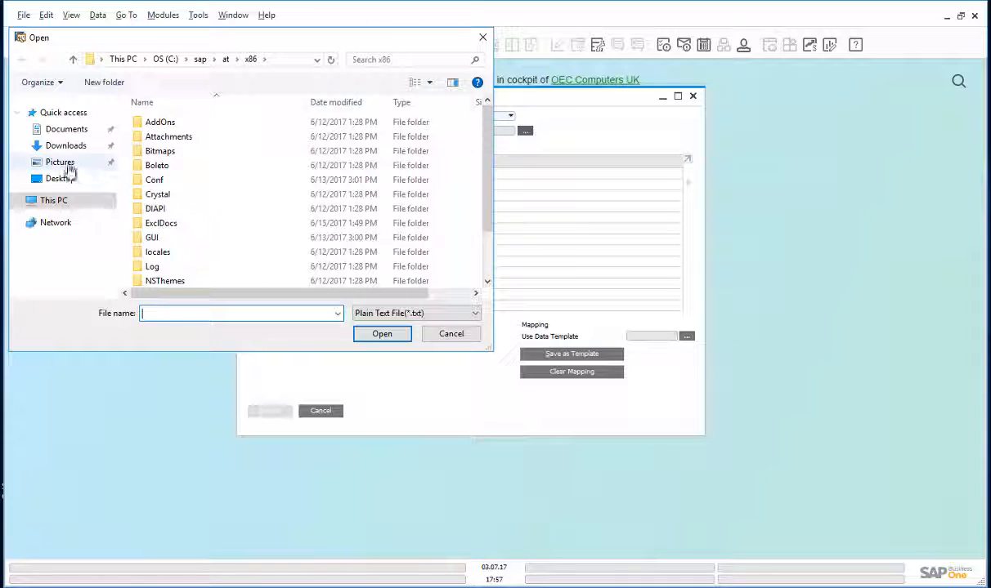
{"action": "left_click", "coordinate": [64, 174]}
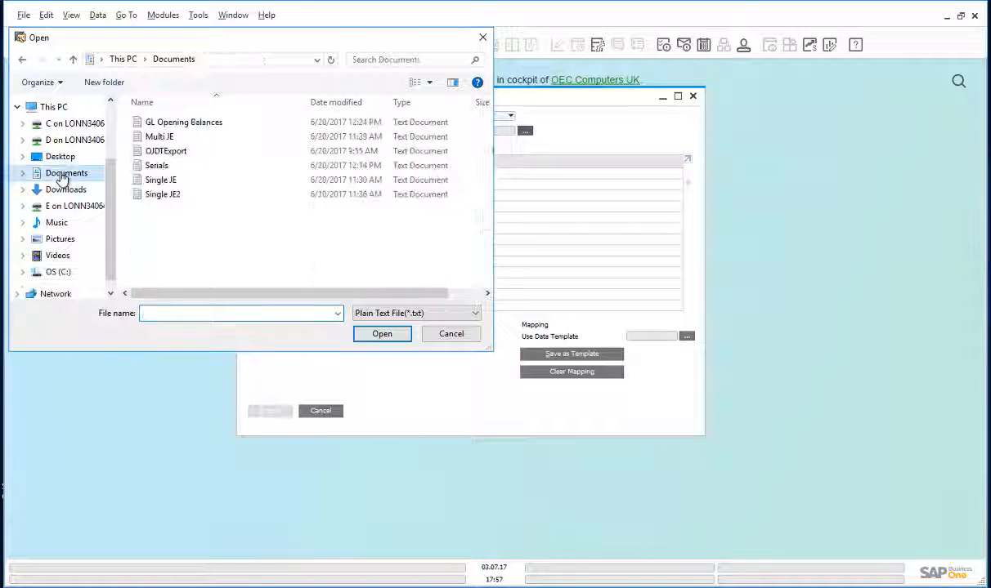
{"action": "left_click", "coordinate": [155, 138]}
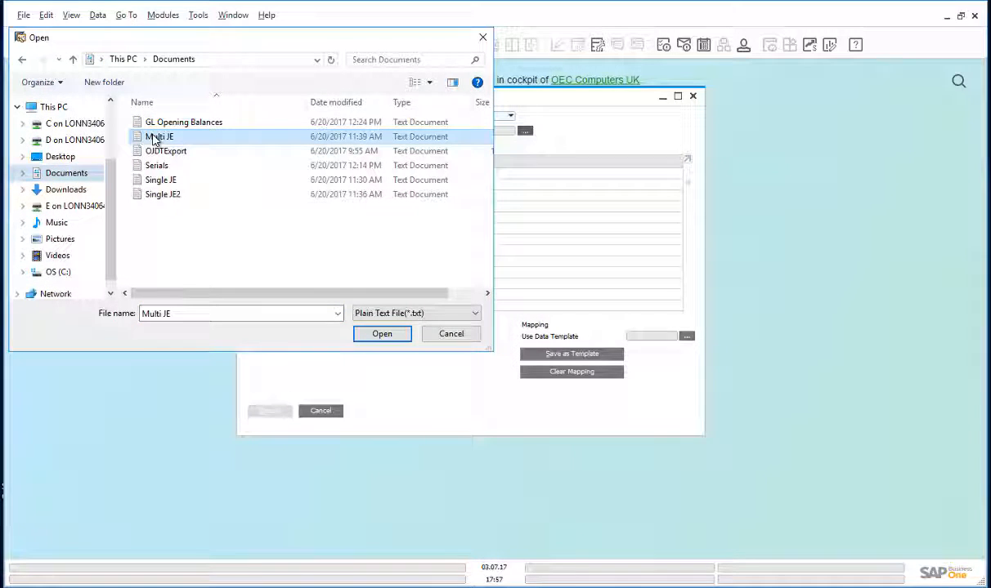
{"action": "left_click", "coordinate": [380, 335]}
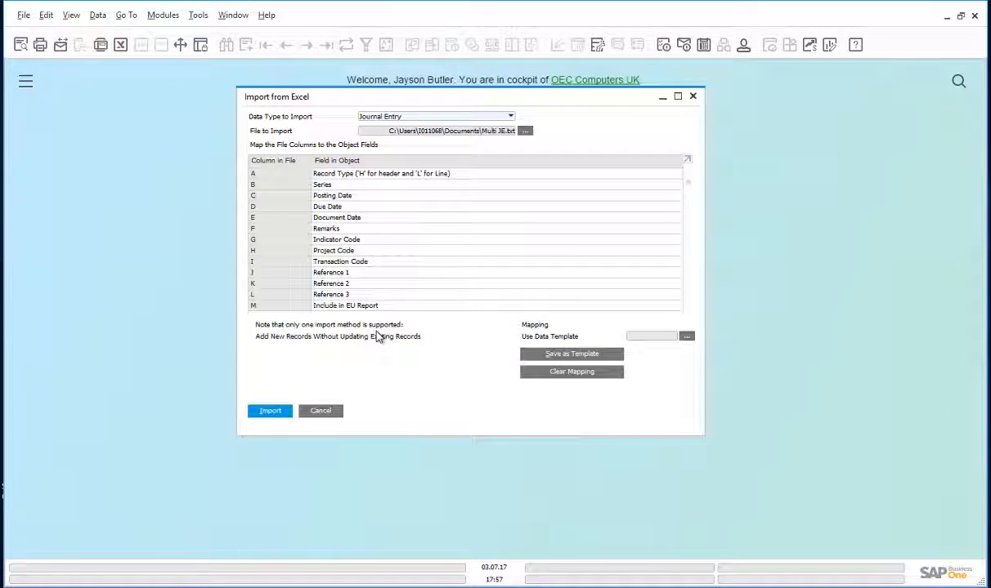
Import the multiple journal entries using the JE data template, agree to continue, and close the import window
{"action": "left_click", "coordinate": [686, 337]}
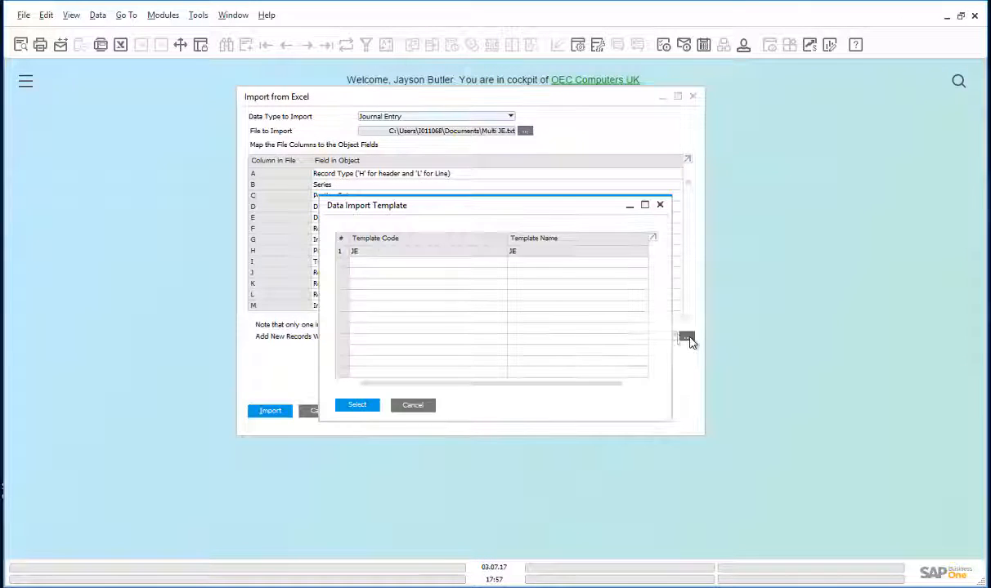
{"action": "left_click", "coordinate": [343, 255]}
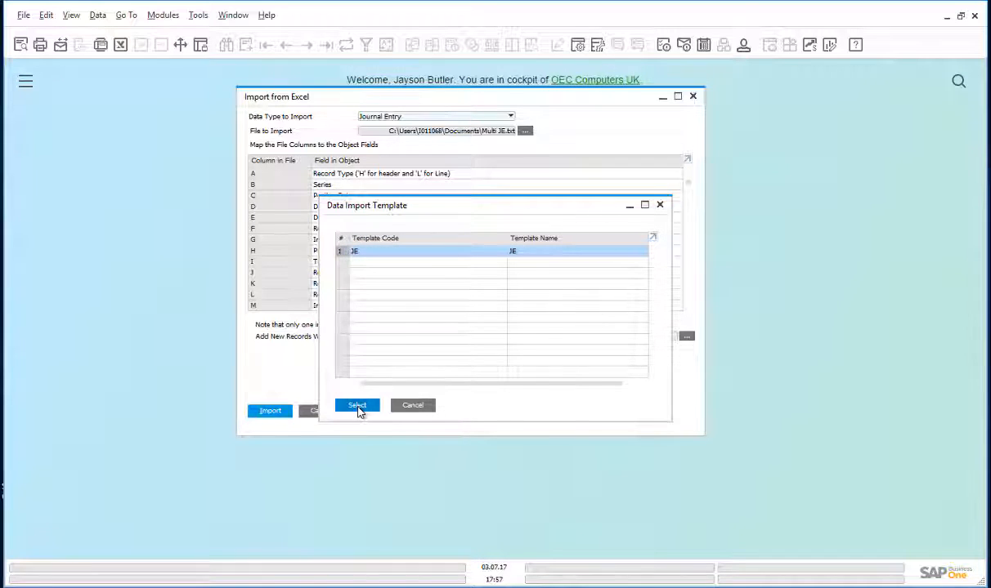
{"action": "left_click", "coordinate": [357, 406]}
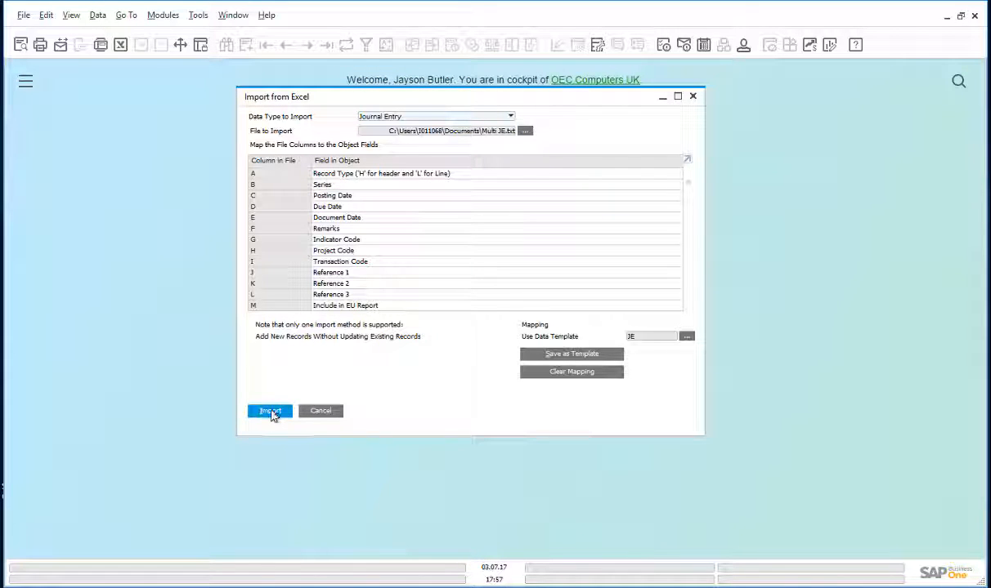
{"action": "left_click", "coordinate": [271, 412]}
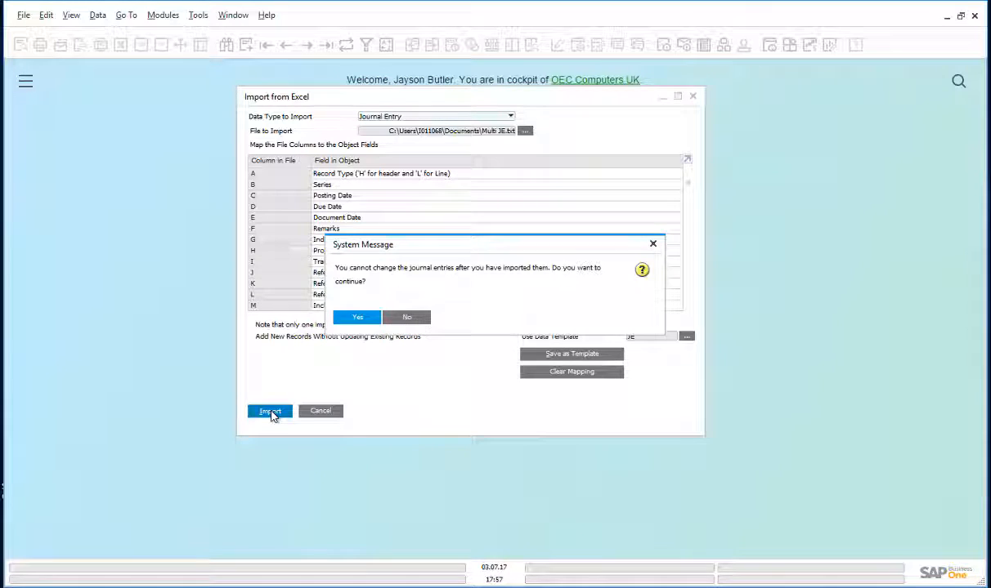
{"action": "left_click", "coordinate": [354, 318]}
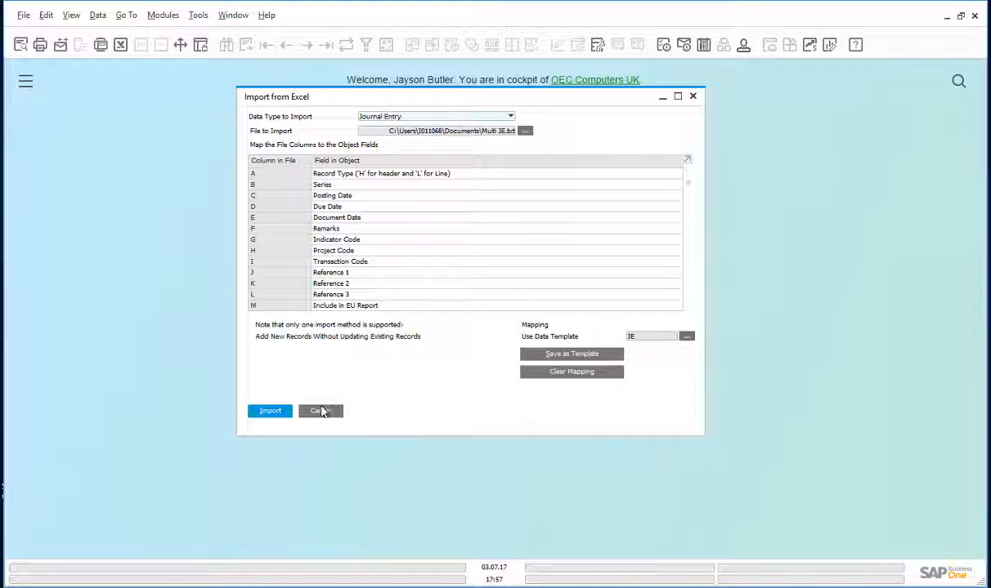
{"action": "left_click", "coordinate": [320, 411]}
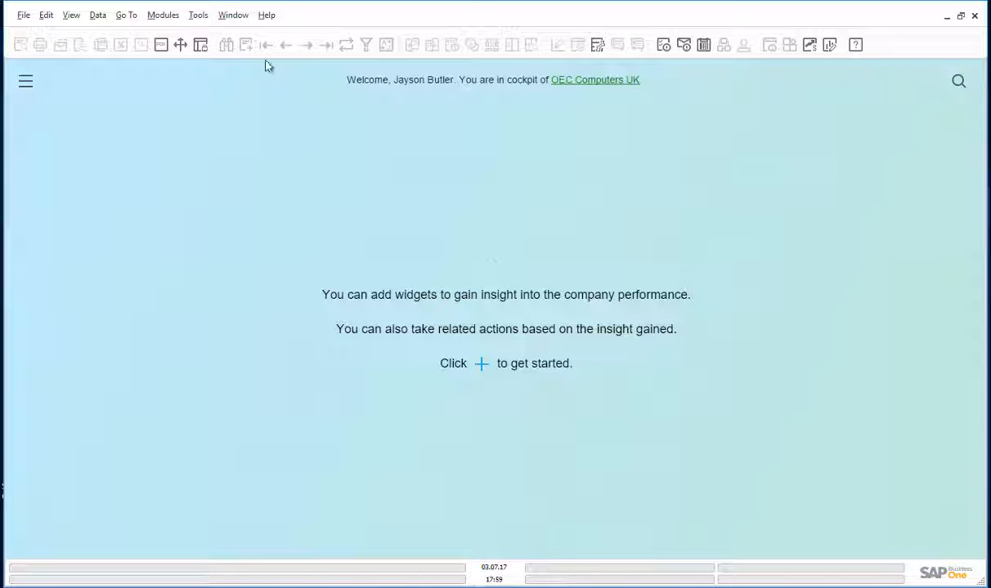
Start a new Goods Receipt PO from Purchasing and select Acme Associates as the supplier
{"action": "left_click", "coordinate": [165, 17]}
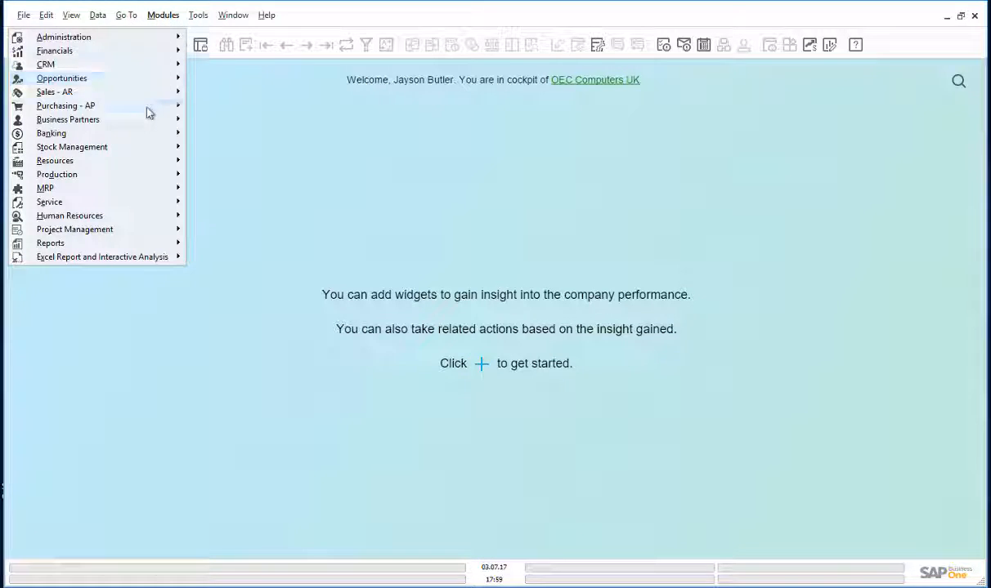
{"action": "mouse_move", "coordinate": [149, 113]}
{"action": "left_click", "coordinate": [275, 162]}
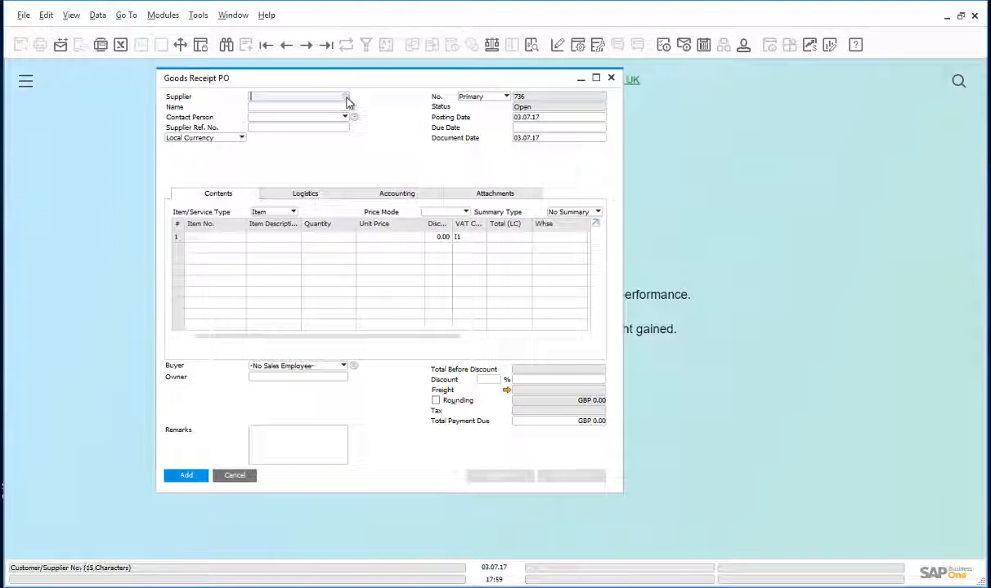
{"action": "left_click", "coordinate": [345, 96]}
{"action": "left_click", "coordinate": [221, 458]}
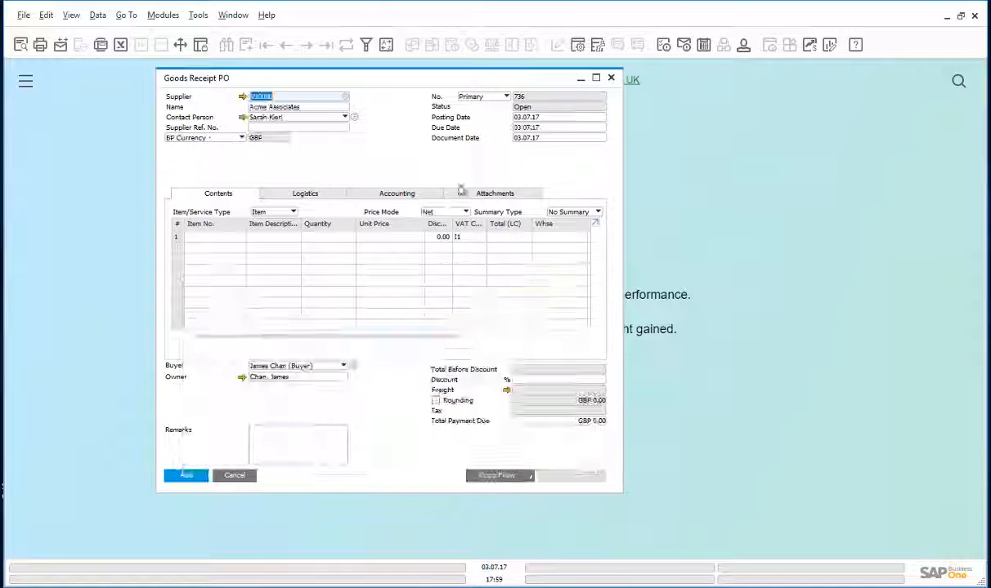
Add item A00006, Rainbow 1200 Laser Series, to the first row of the goods receipt with a quantity of 3
{"action": "left_click", "coordinate": [225, 237]}
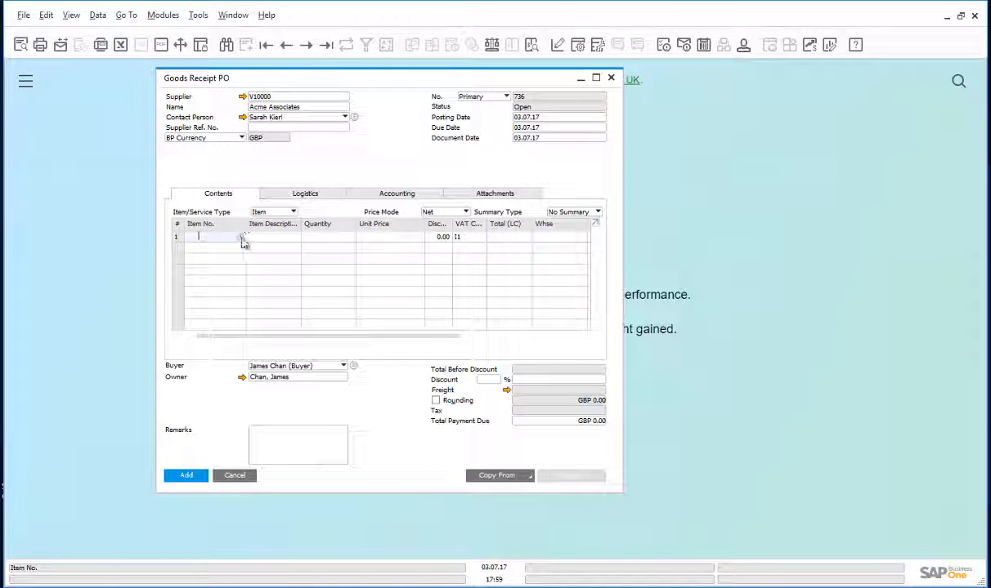
{"action": "left_click", "coordinate": [241, 237]}
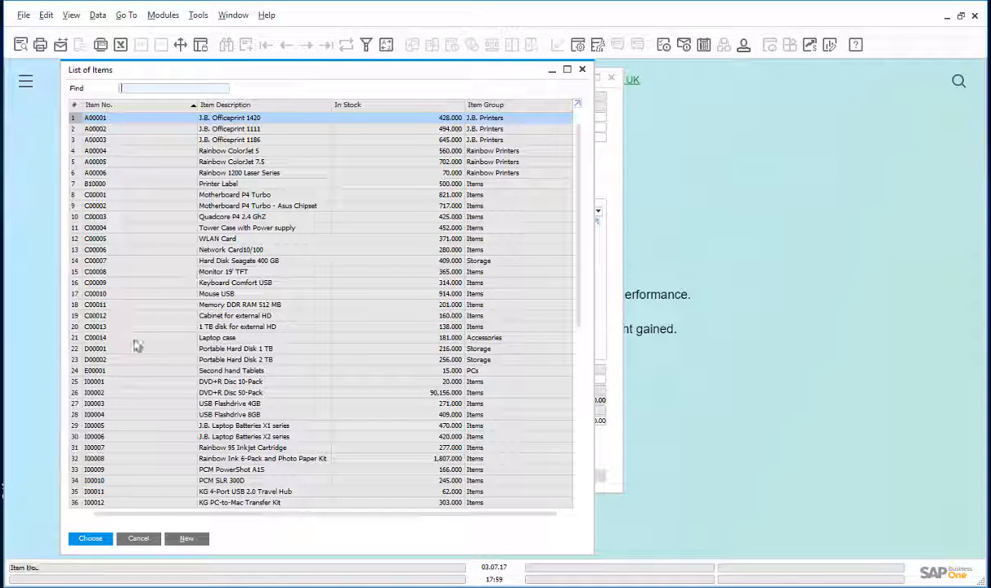
{"action": "left_click", "coordinate": [86, 173]}
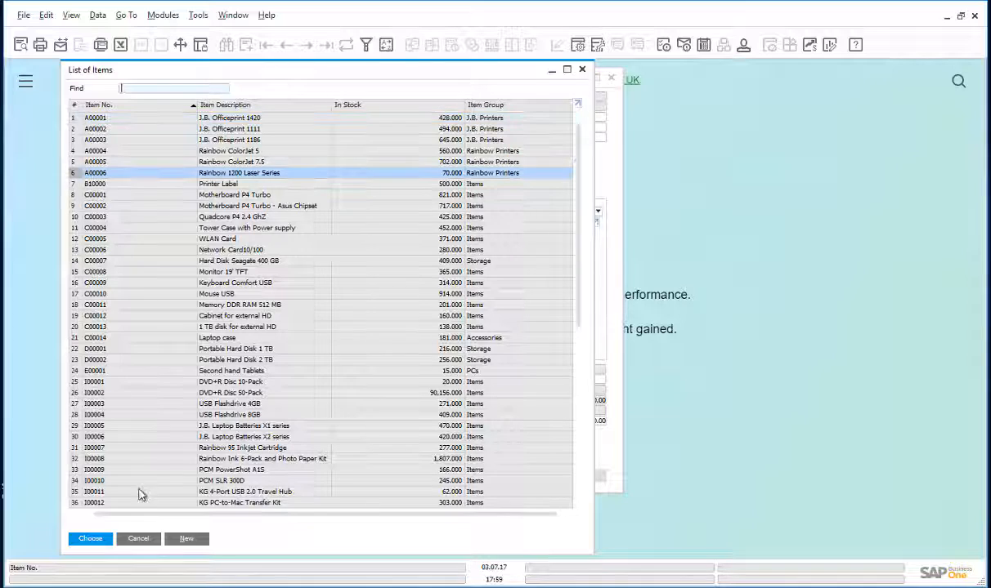
{"action": "left_click", "coordinate": [90, 537]}
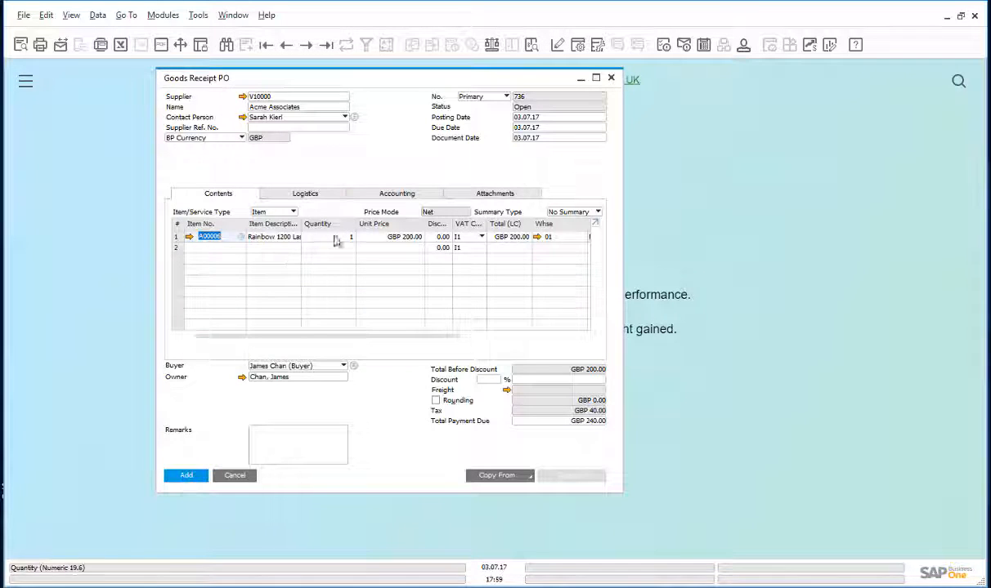
{"action": "left_click", "coordinate": [344, 237]}
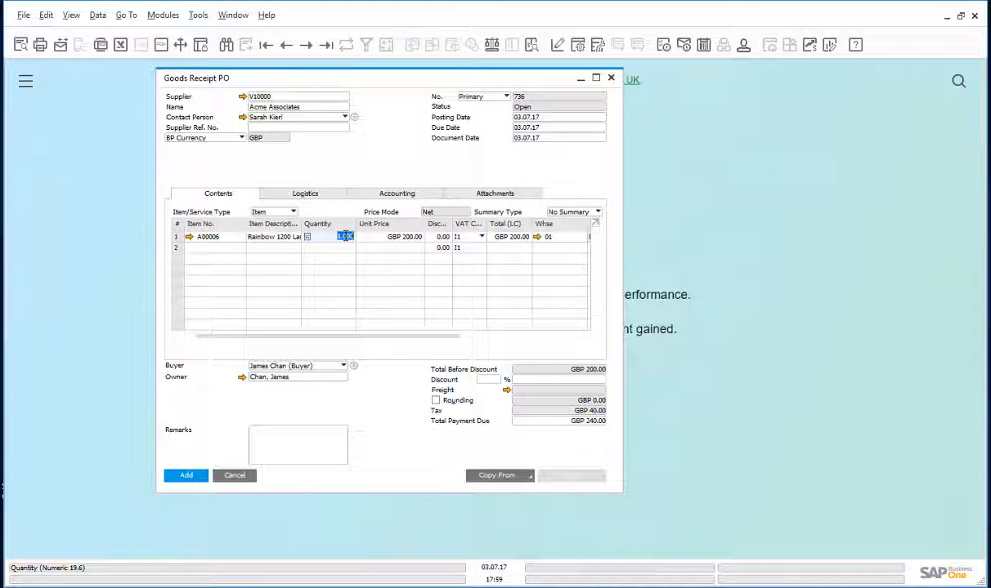
{"action": "type", "text": "3"}
Add the goods receipt to reach the serial numbers setup, and open the import from Excel for its serial numbers
{"action": "left_click", "coordinate": [179, 475]}
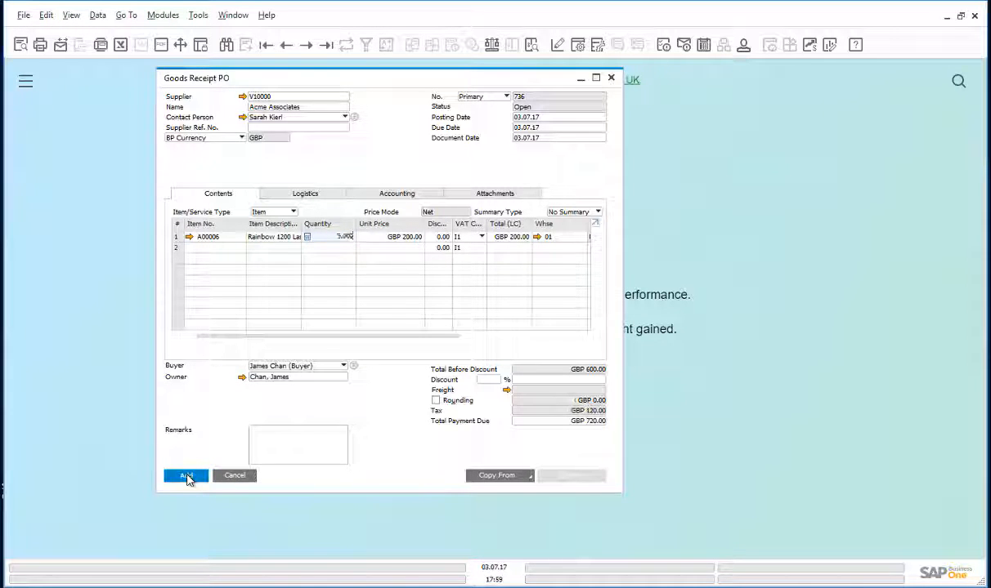
{"action": "left_click", "coordinate": [358, 317]}
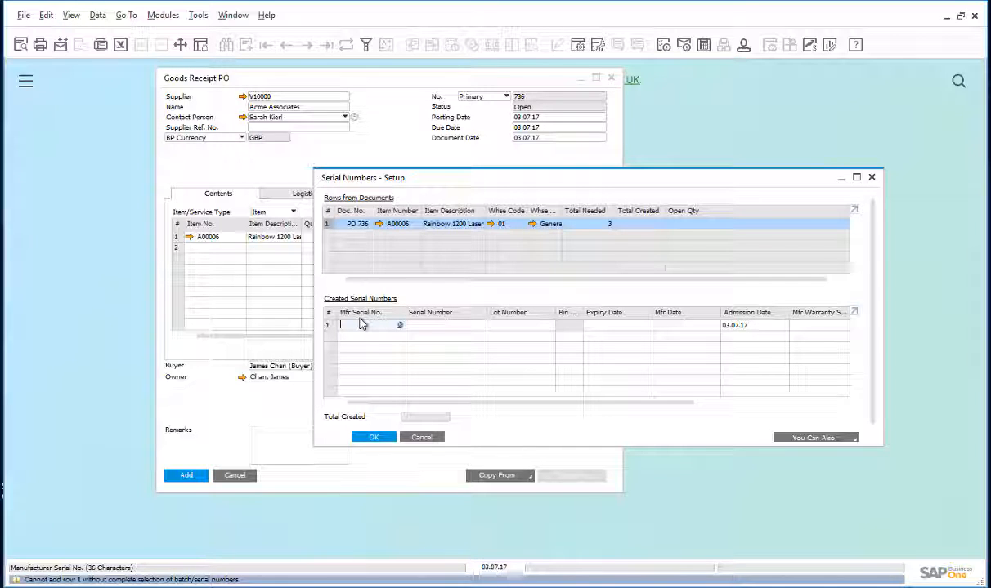
{"action": "left_click", "coordinate": [855, 442]}
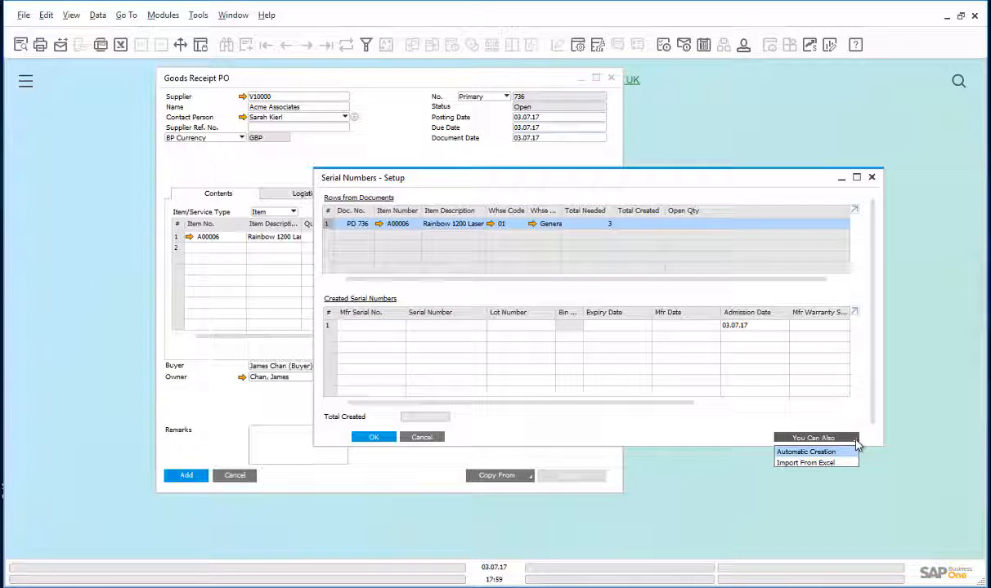
{"action": "left_click", "coordinate": [807, 464]}
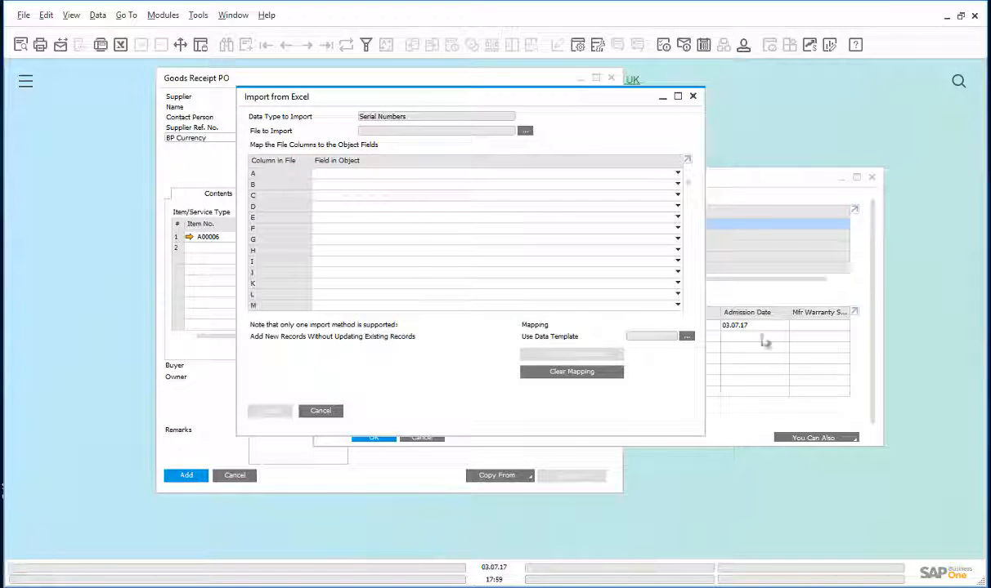
Choose the text file Serials from the Documents folder as the serial numbers file to import
{"action": "left_click", "coordinate": [524, 131]}
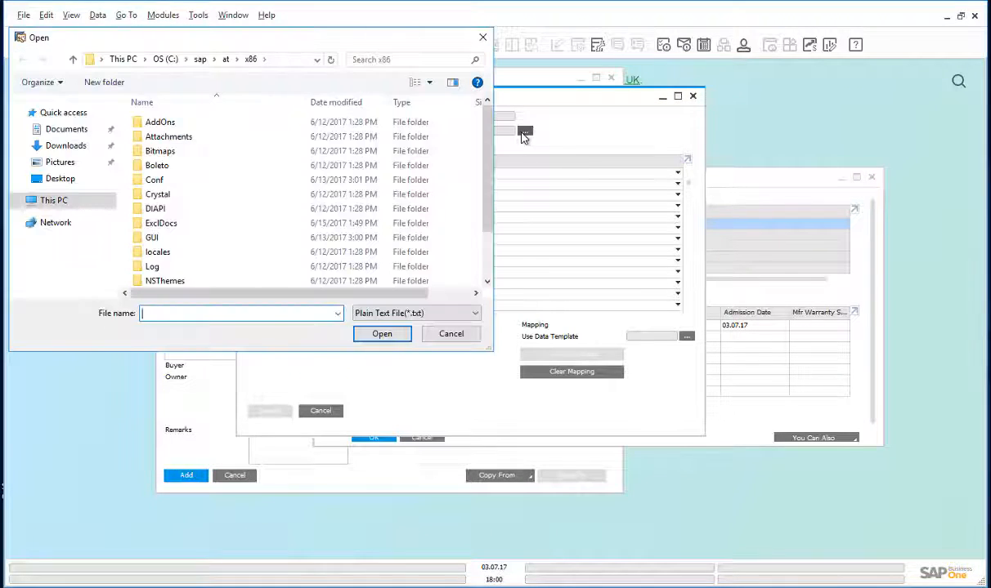
{"action": "left_click", "coordinate": [56, 175]}
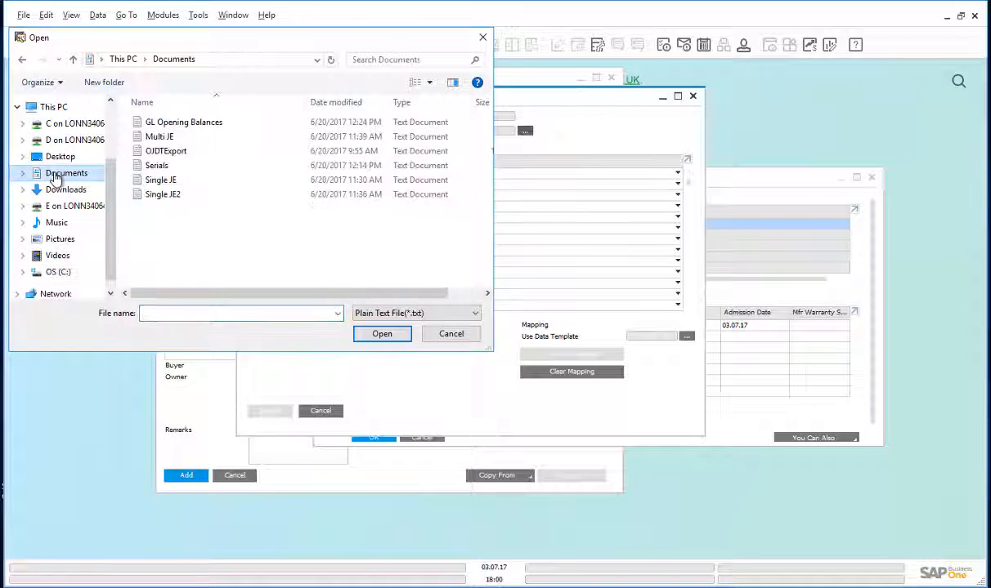
{"action": "left_click", "coordinate": [156, 166]}
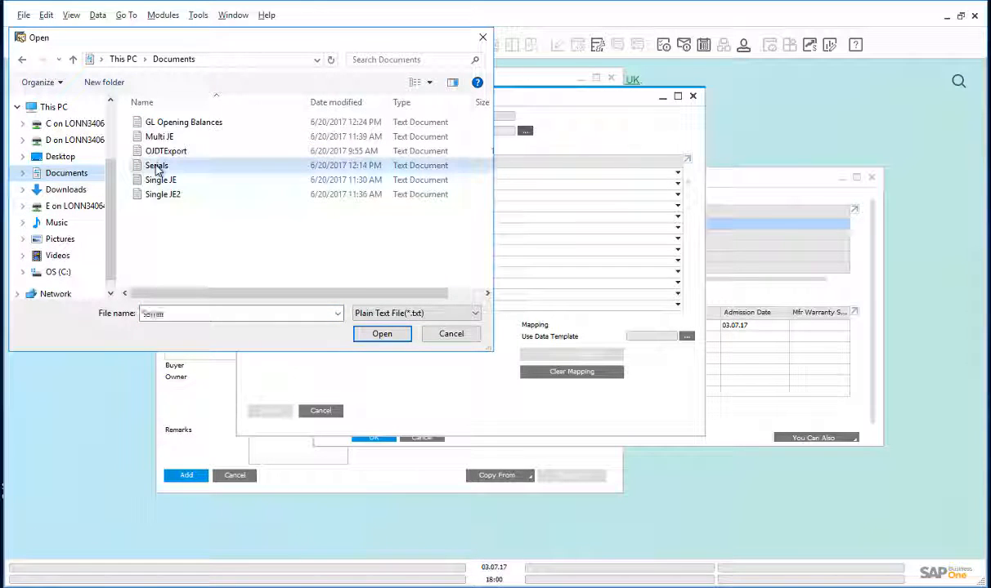
{"action": "left_click", "coordinate": [393, 334]}
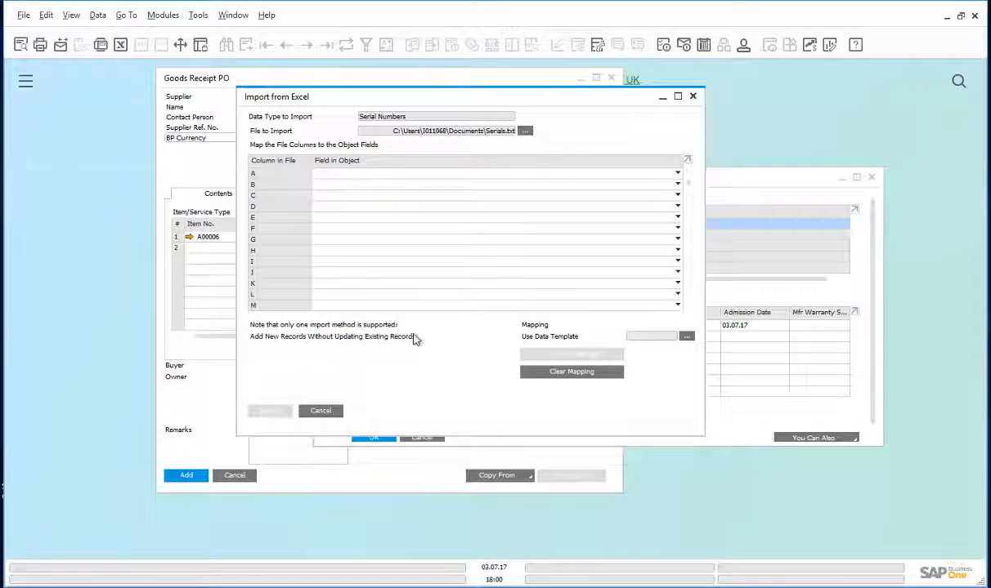
Apply the Serial Numbers data template and import the serial numbers from the file
{"action": "left_click", "coordinate": [686, 337]}
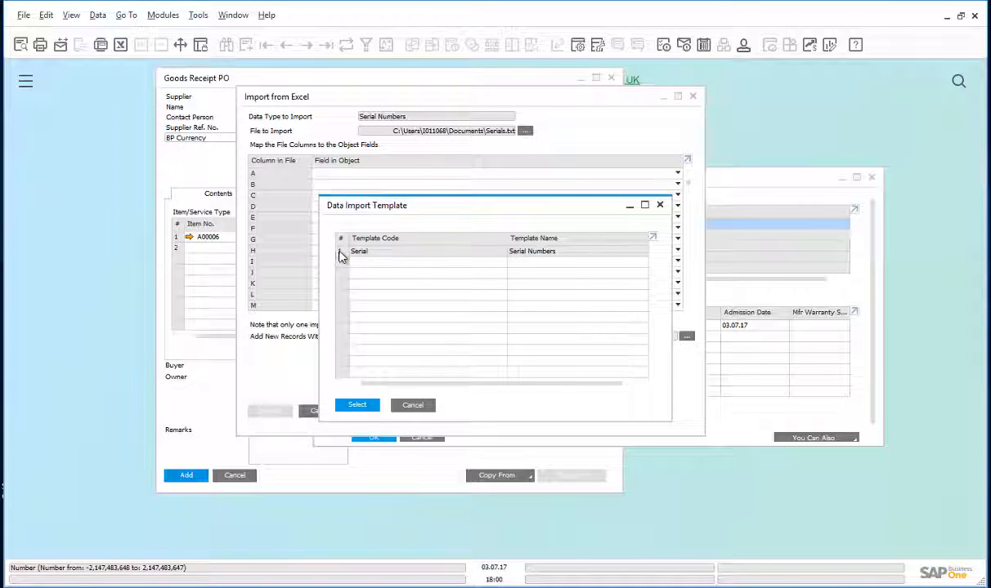
{"action": "left_click", "coordinate": [343, 255]}
{"action": "left_click", "coordinate": [357, 405]}
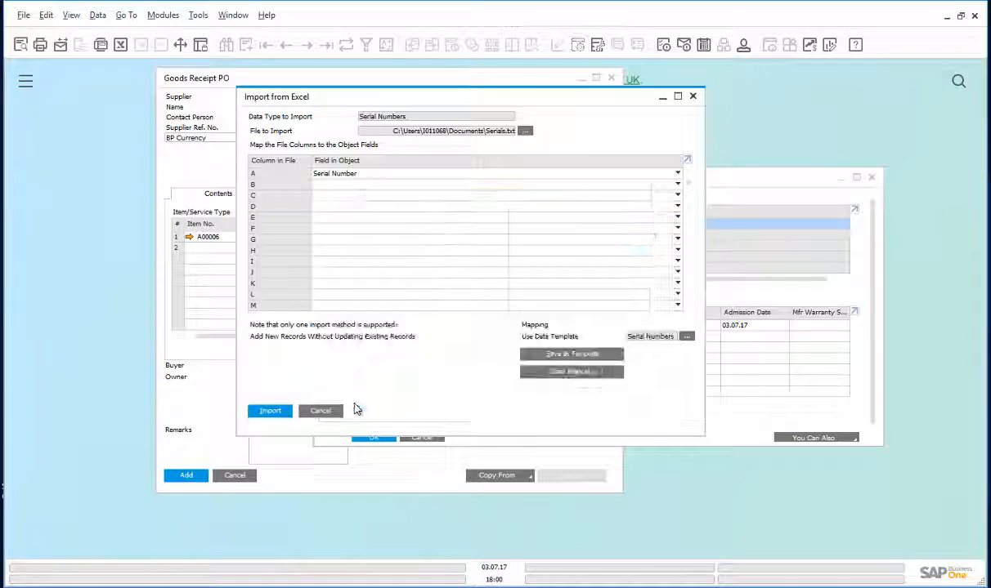
{"action": "left_click", "coordinate": [269, 411]}
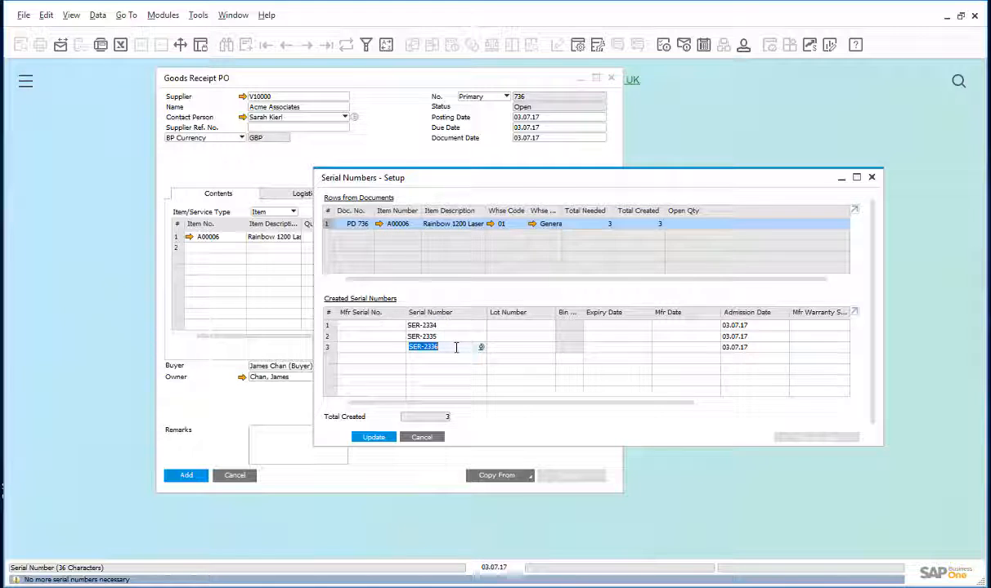
Update and confirm the created serial numbers, and add the goods receipt PO, agreeing to continue
{"action": "left_click", "coordinate": [378, 438]}
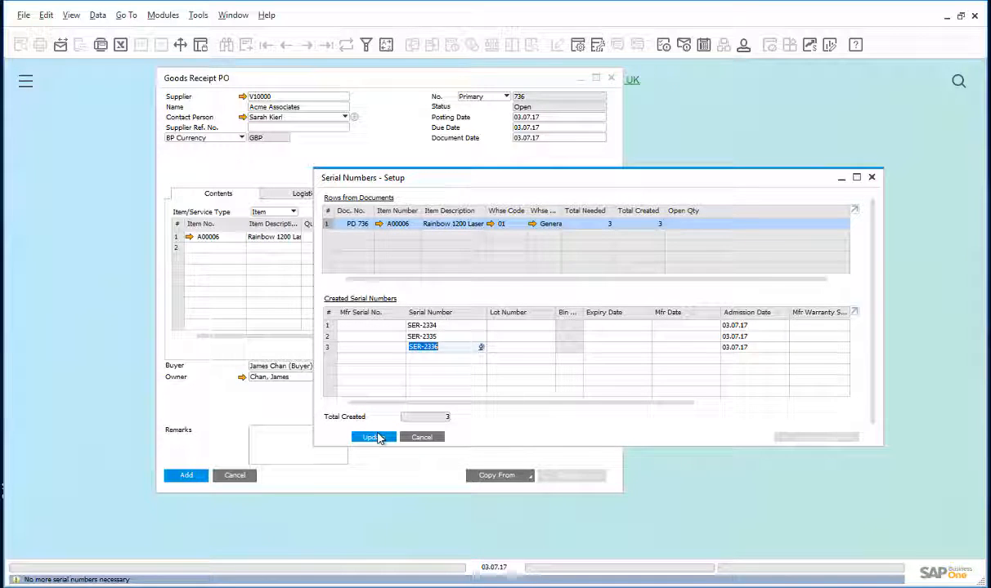
{"action": "left_click", "coordinate": [375, 438]}
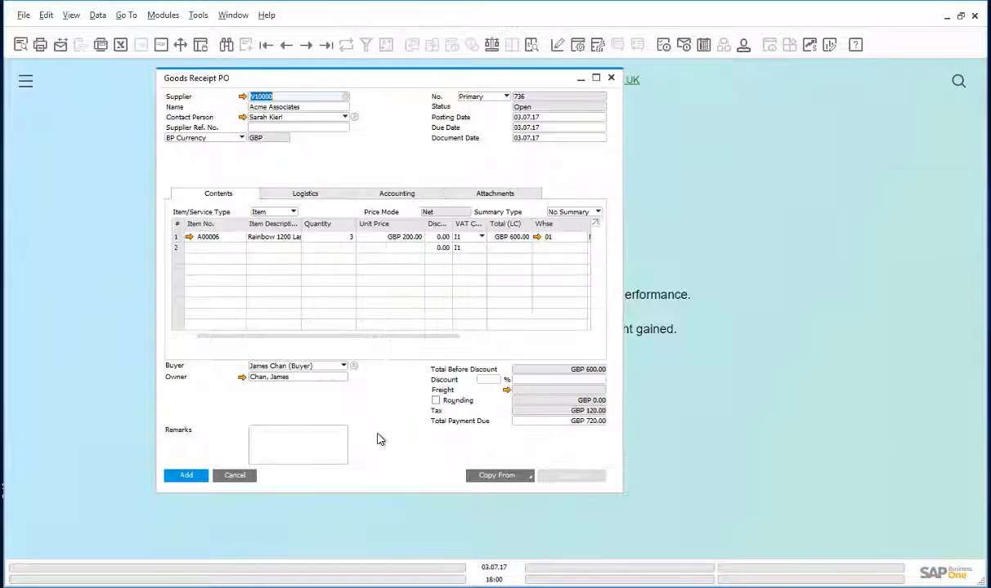
{"action": "left_click", "coordinate": [190, 475]}
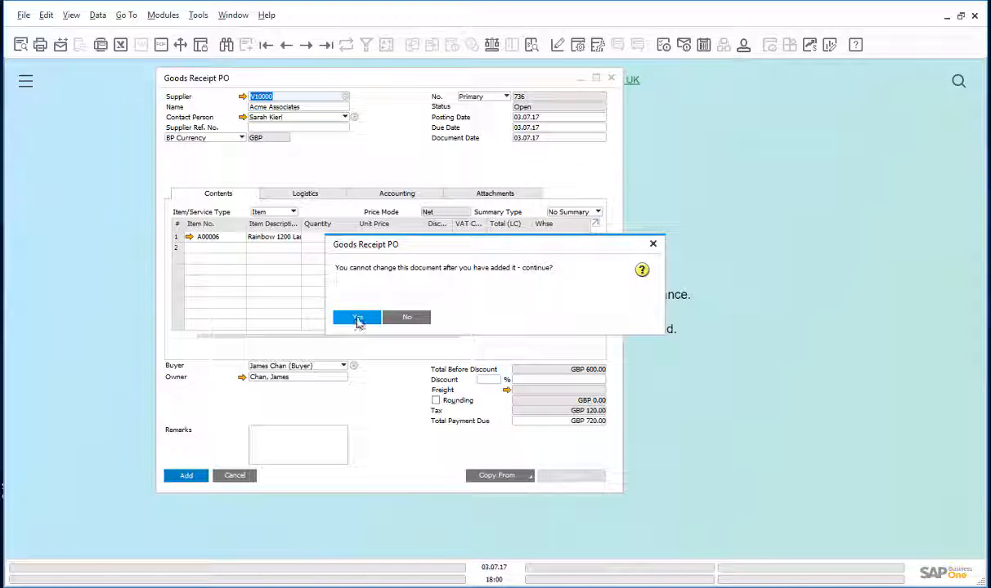
{"action": "left_click", "coordinate": [357, 318]}
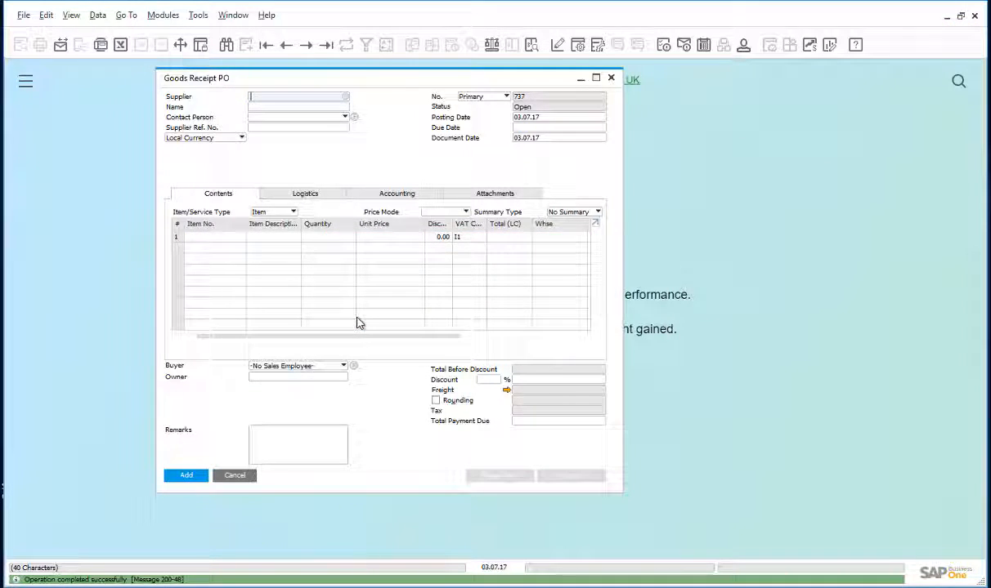
Bring up the last goods receipt PO, examine its Serial Number Transactions Report, and close the document
{"action": "left_click", "coordinate": [326, 45]}
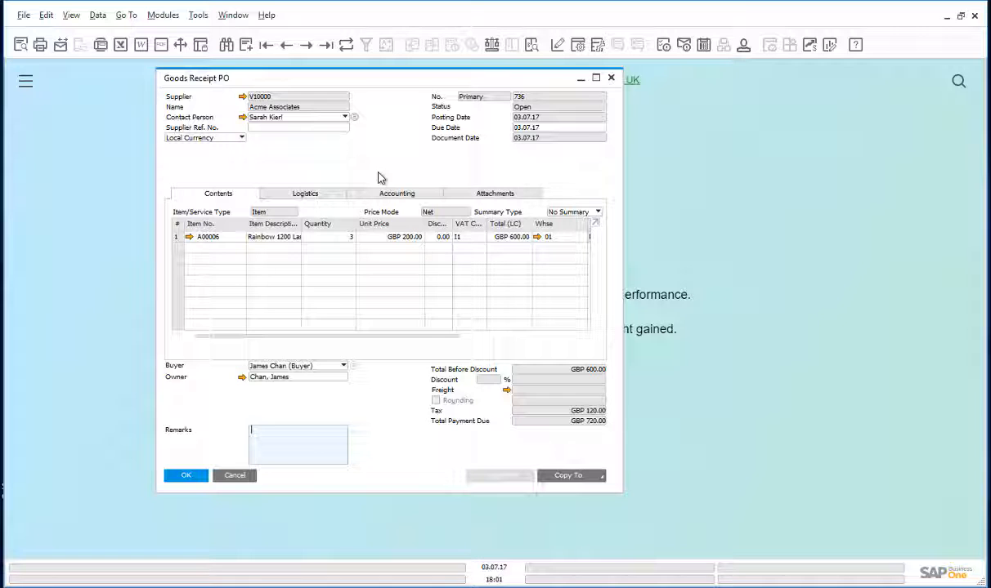
{"action": "right_click", "coordinate": [349, 244]}
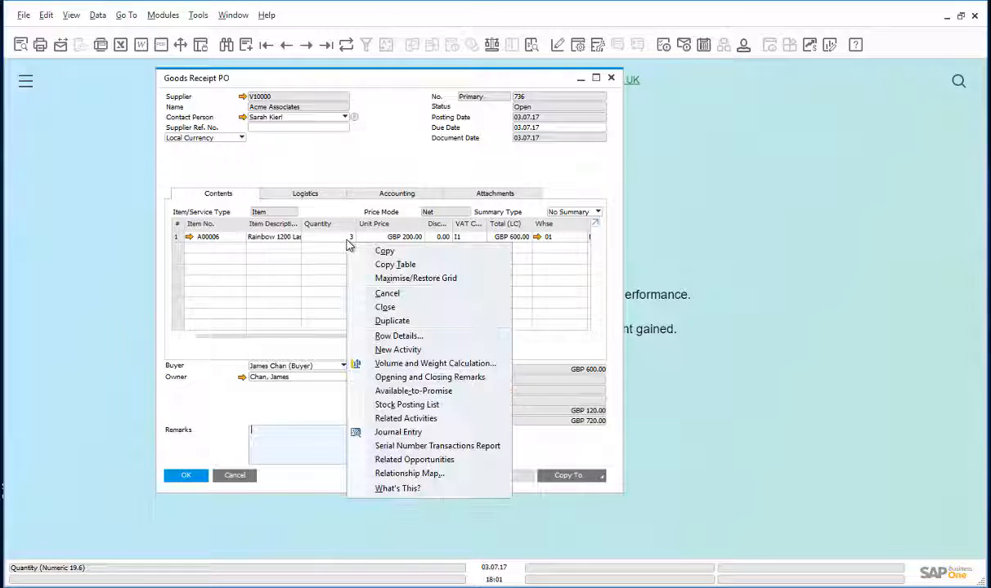
{"action": "left_click", "coordinate": [411, 448]}
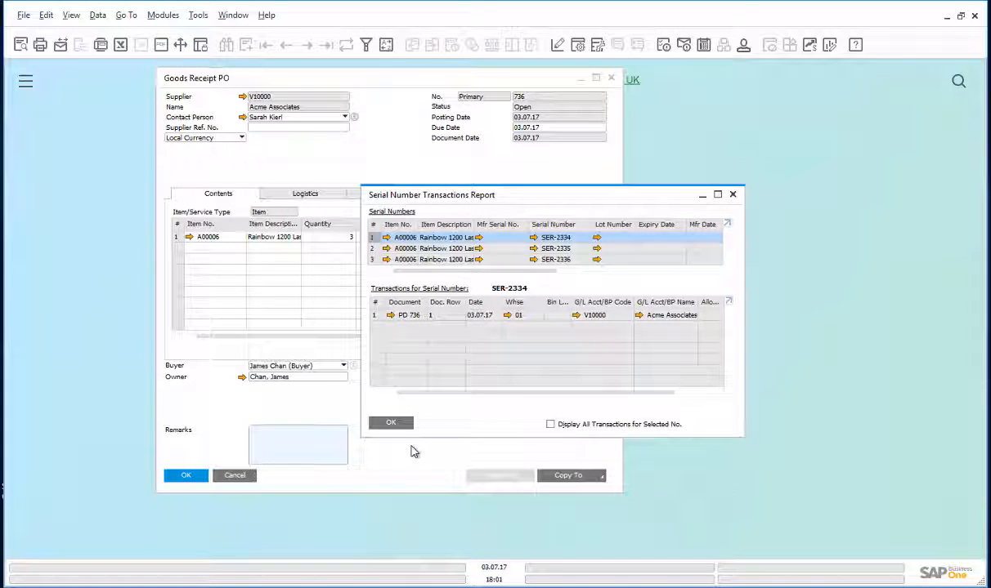
{"action": "left_click", "coordinate": [389, 425]}
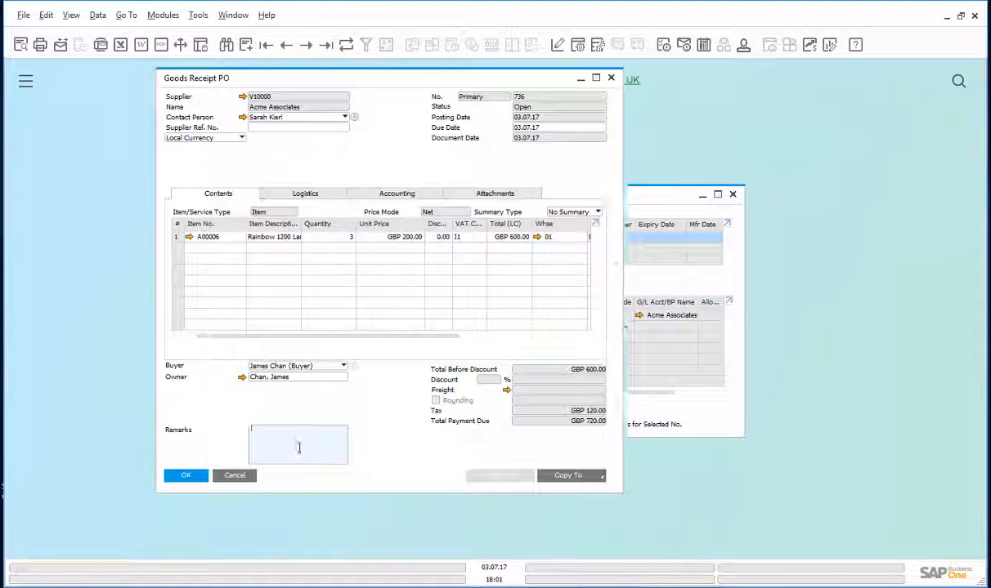
{"action": "left_click", "coordinate": [235, 475]}
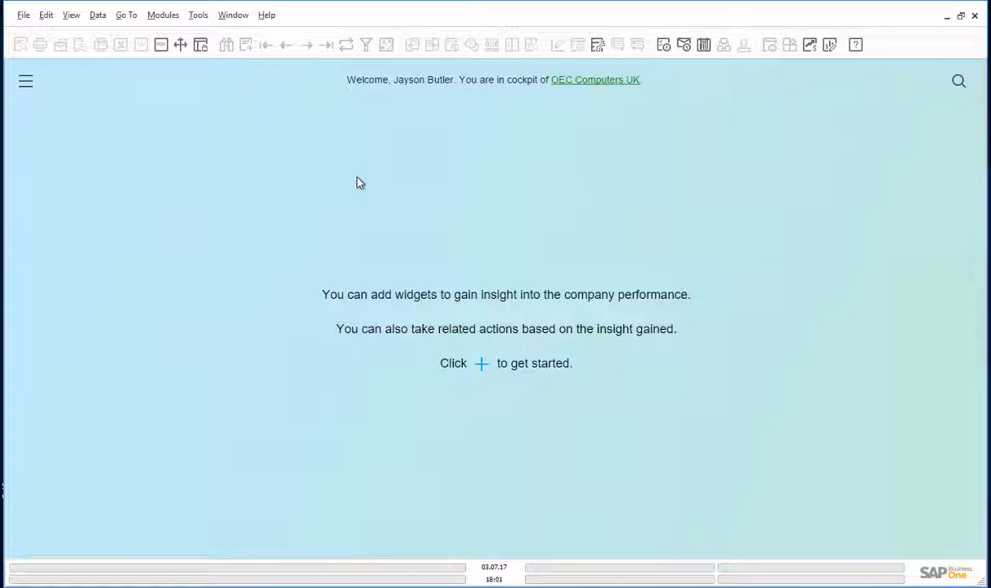
Open the G/L Accounts Opening Balance from System Initialisation with only the Assets account group selected
{"action": "left_click", "coordinate": [167, 16]}
{"action": "mouse_move", "coordinate": [163, 45]}
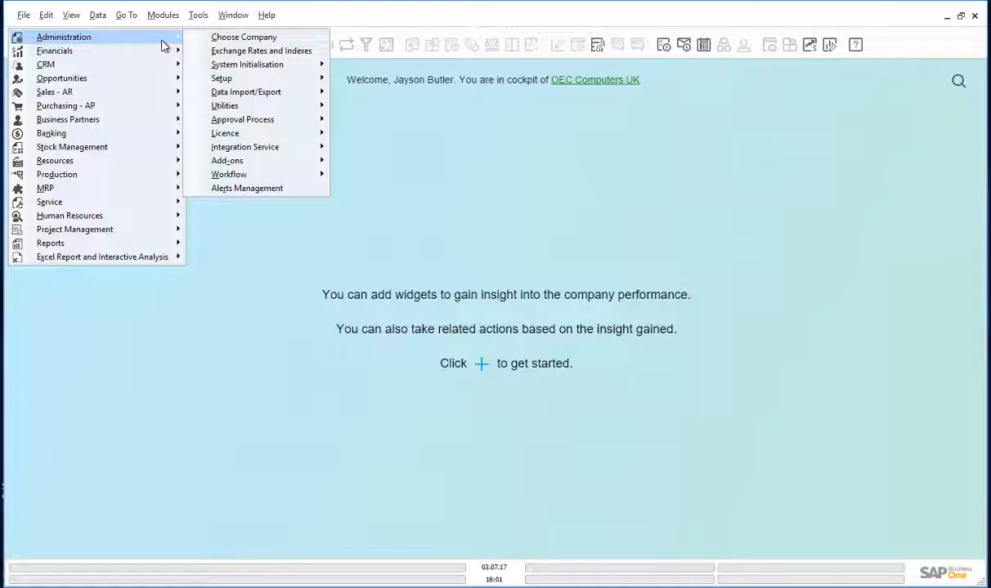
{"action": "mouse_move", "coordinate": [243, 65]}
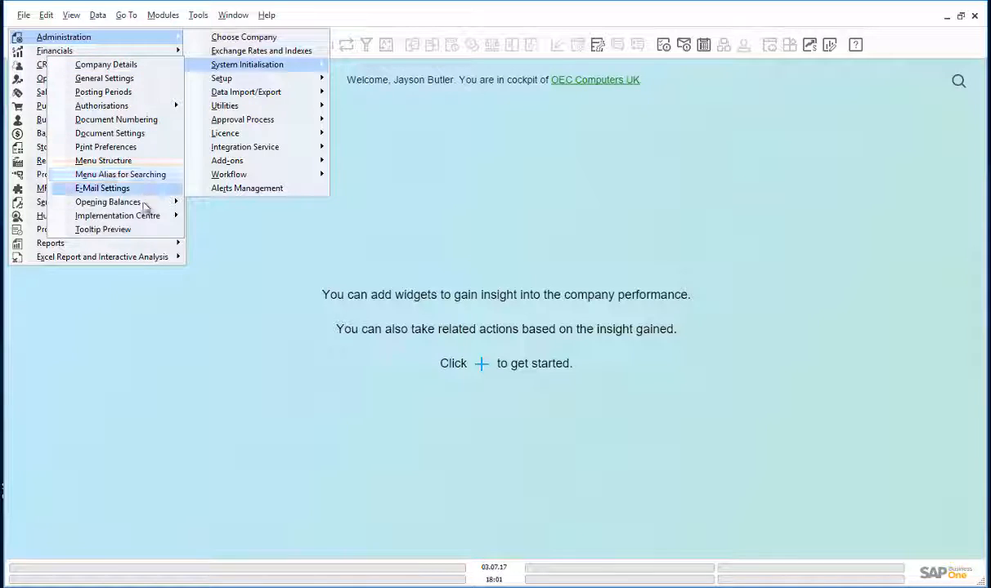
{"action": "mouse_move", "coordinate": [144, 208]}
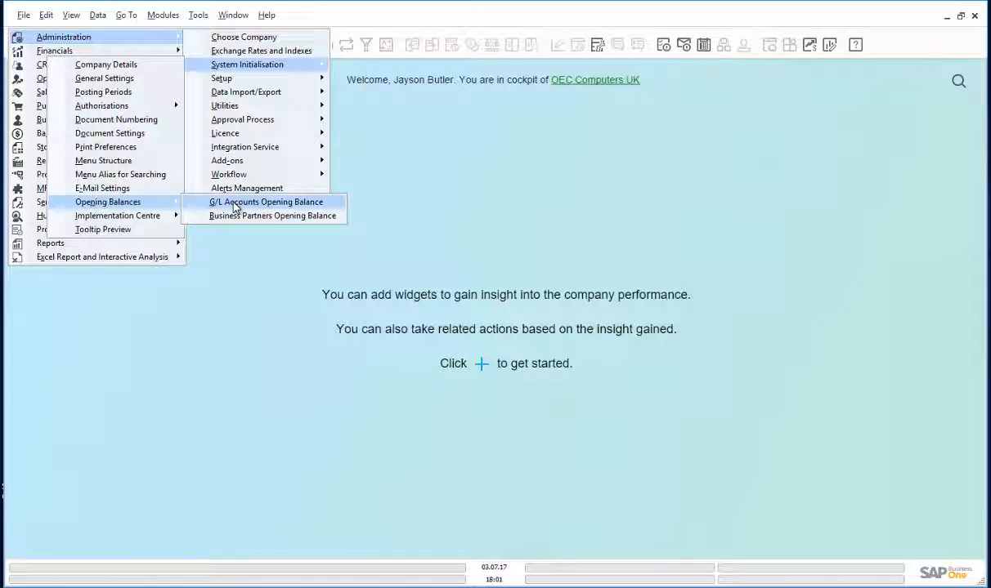
{"action": "left_click", "coordinate": [233, 207]}
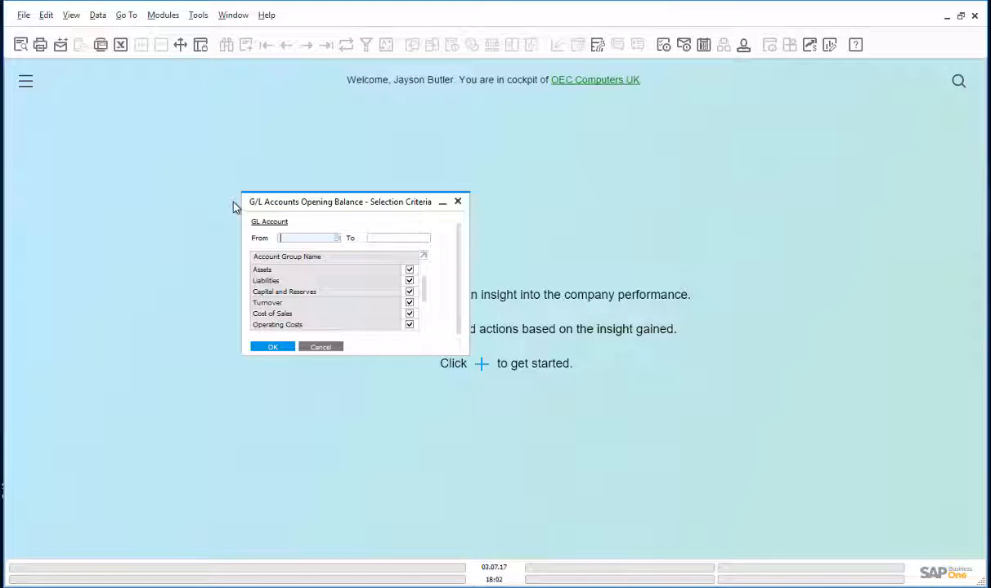
{"action": "left_click", "coordinate": [304, 240]}
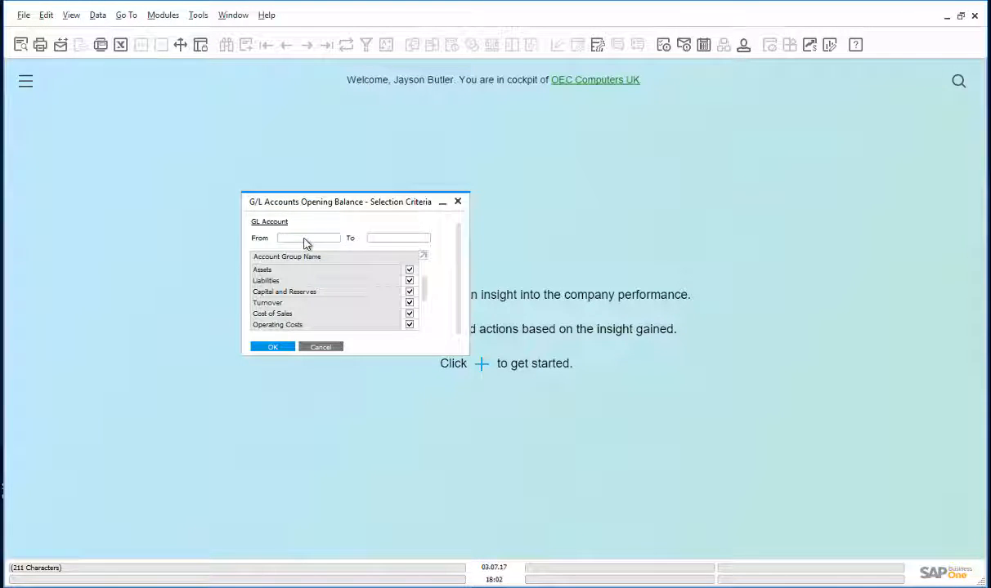
{"action": "left_click", "coordinate": [409, 260]}
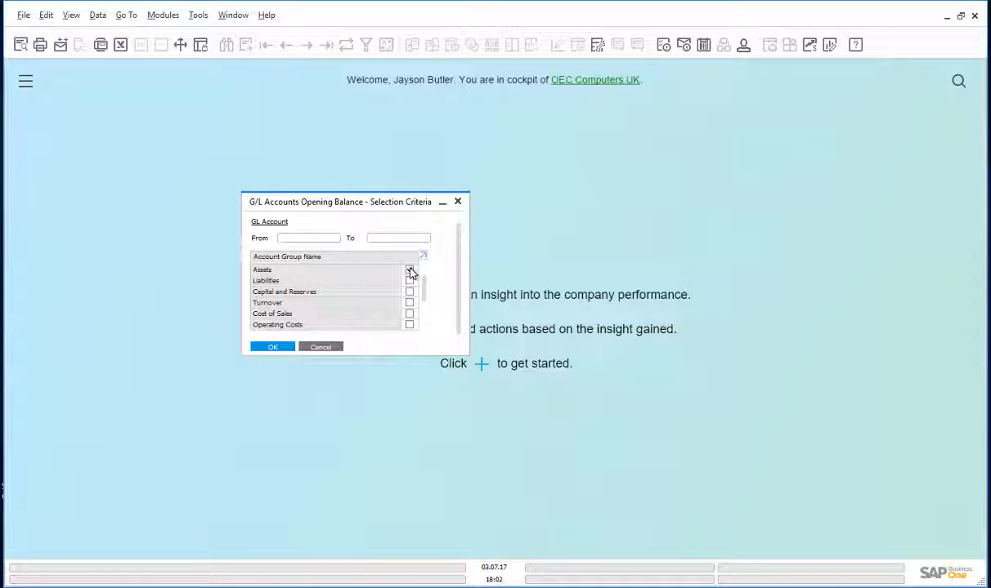
{"action": "left_click", "coordinate": [272, 346]}
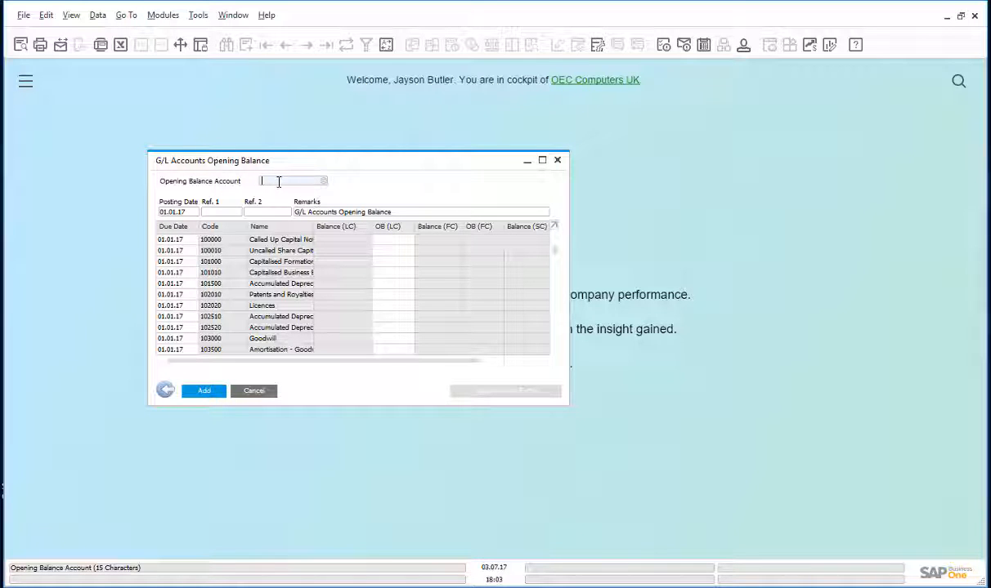
Set the opening balance account to G/L code 161020 and choose the GL Opening Balances text file from Documents for the Excel import
{"action": "type", "text": "161020"}
{"action": "key", "text": "Tab"}
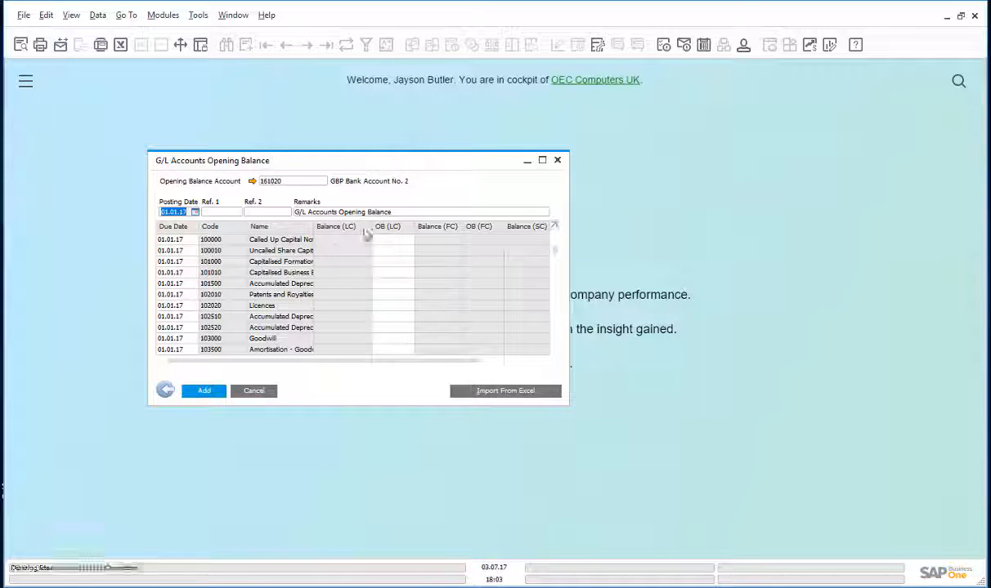
{"action": "left_click", "coordinate": [507, 391]}
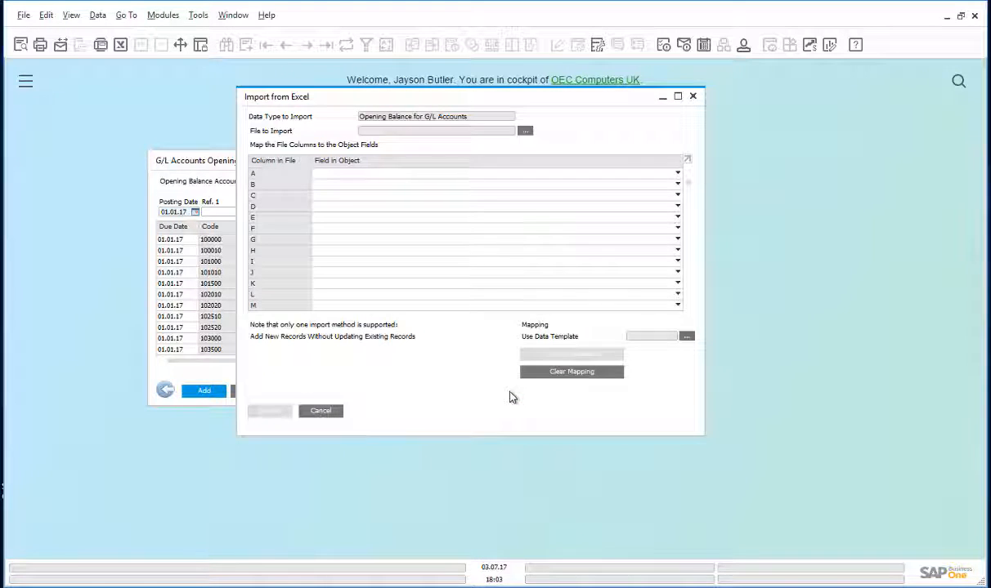
{"action": "left_click", "coordinate": [525, 130]}
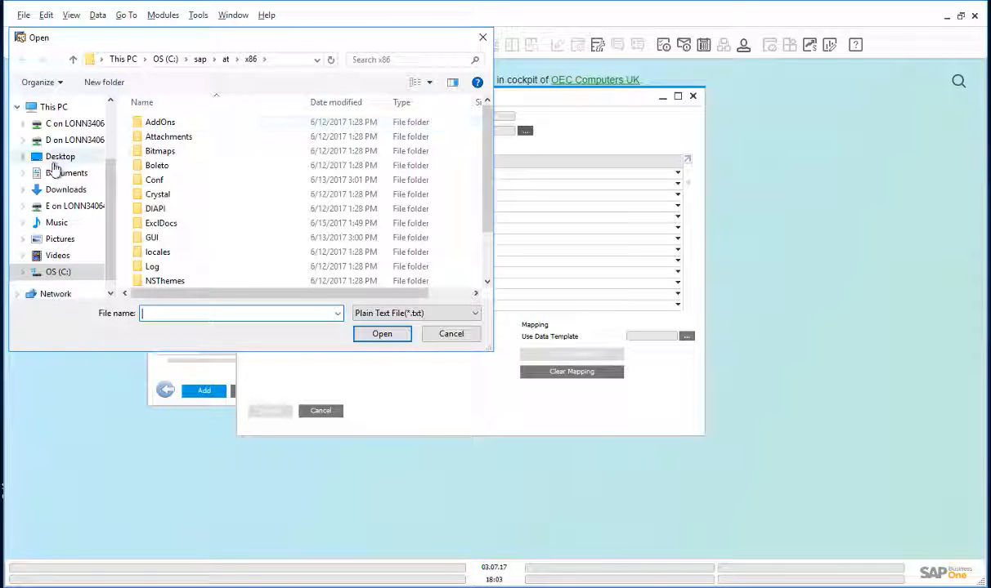
{"action": "left_click", "coordinate": [56, 173]}
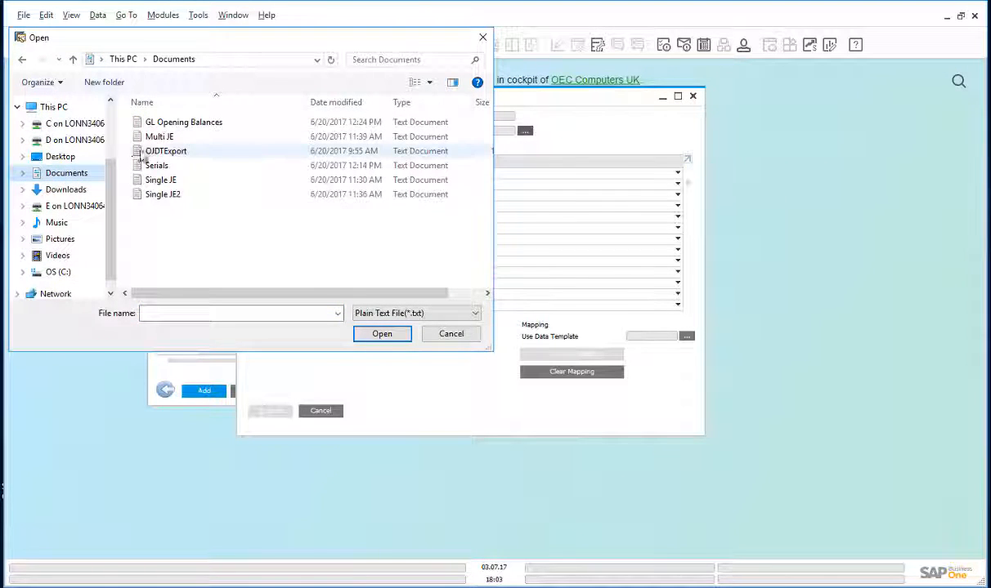
{"action": "left_click", "coordinate": [163, 125]}
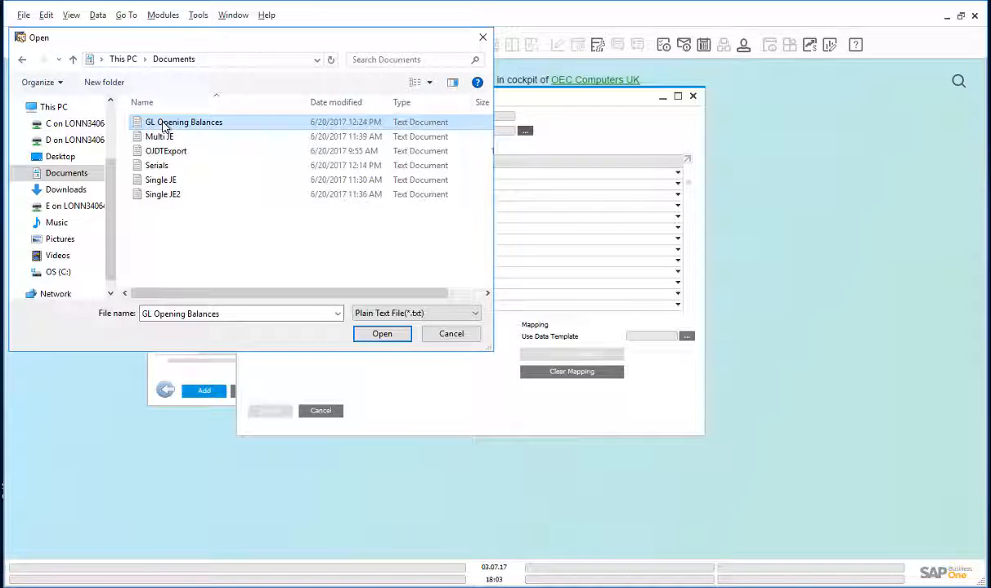
{"action": "left_click", "coordinate": [382, 334]}
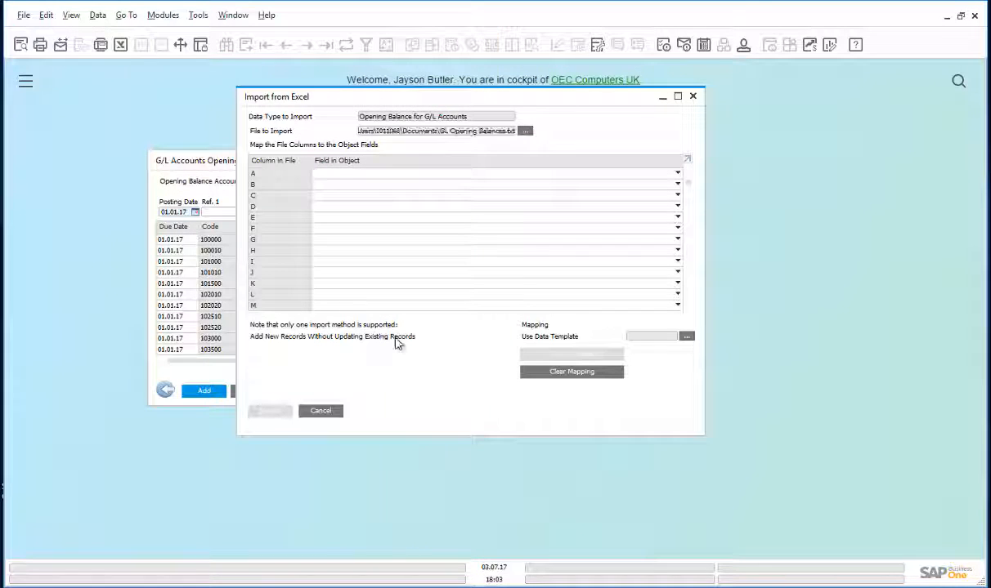
Apply the GL Opening Balances data template and import the opening balances from the file
{"action": "left_click", "coordinate": [688, 338]}
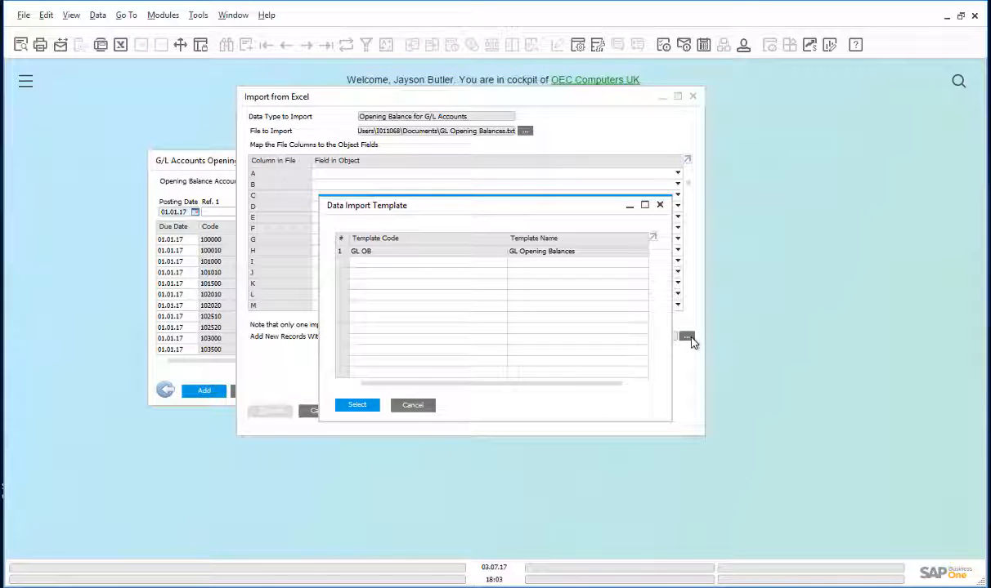
{"action": "left_click", "coordinate": [342, 253]}
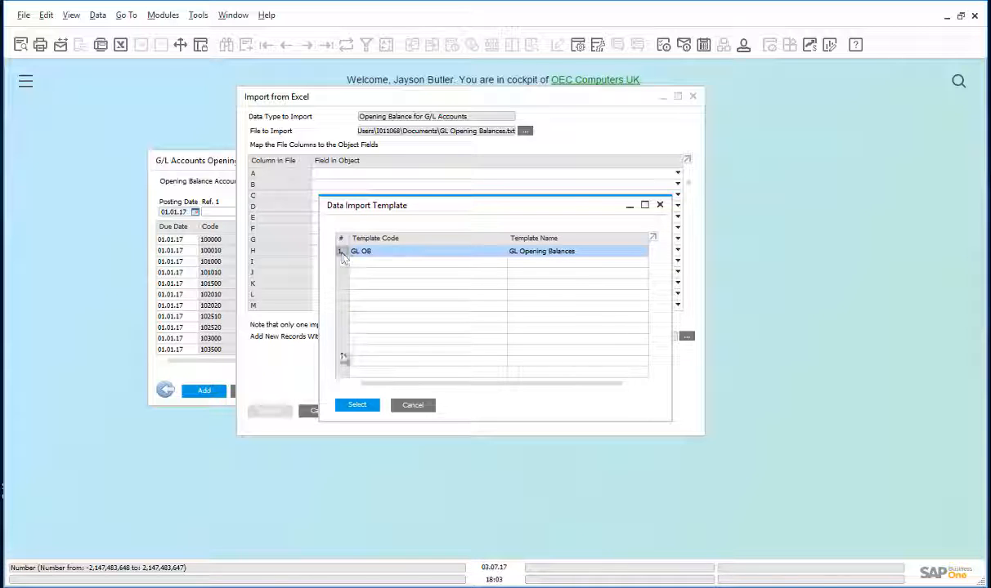
{"action": "left_click", "coordinate": [357, 404]}
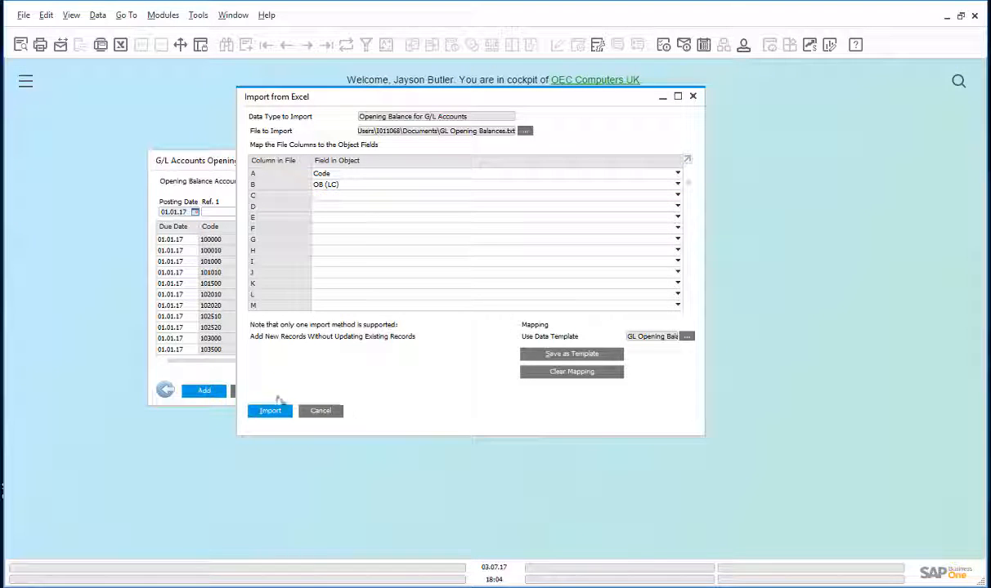
{"action": "left_click", "coordinate": [271, 412]}
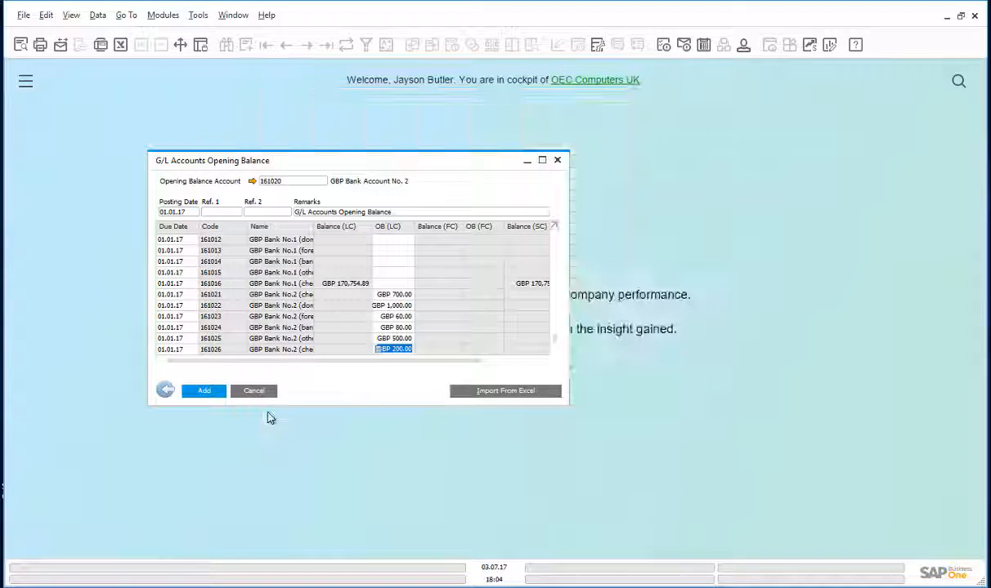